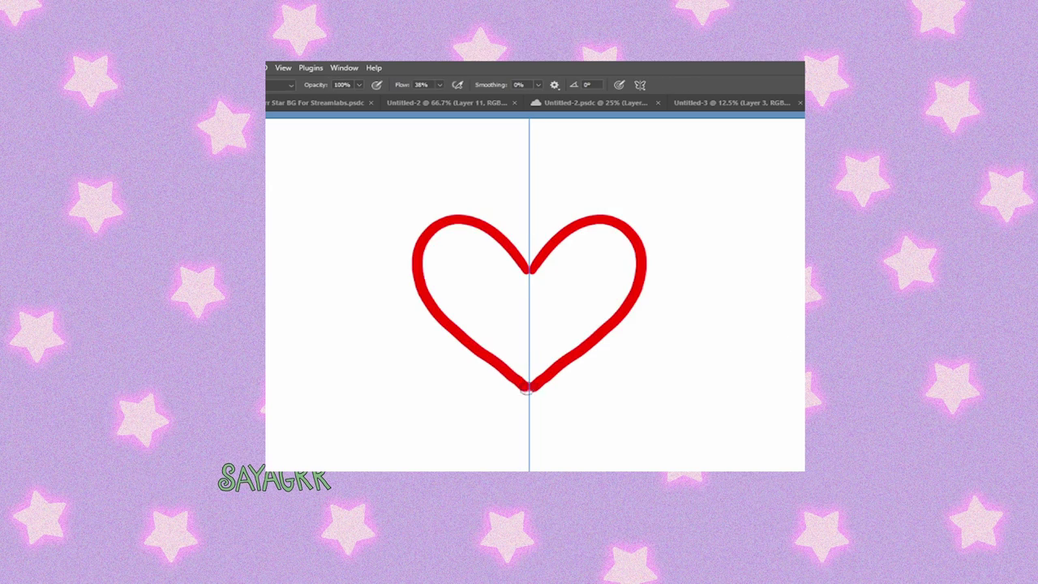
mouse_move(457, 228)
mouse_down()
mouse_move(426, 274)
mouse_move(529, 369)
mouse_up()
drag(434, 296, 454, 324)
drag(492, 332, 526, 347)
drag(558, 297, 566, 301)
drag(655, 212, 647, 216)
mouse_move(663, 191)
mouse_down()
mouse_move(677, 216)
mouse_move(690, 211)
mouse_up()
drag(671, 203, 683, 199)
drag(698, 190, 704, 204)
click(691, 174)
drag(712, 164, 722, 192)
drag(726, 212, 732, 217)
scroll(729, 216, up, 1)
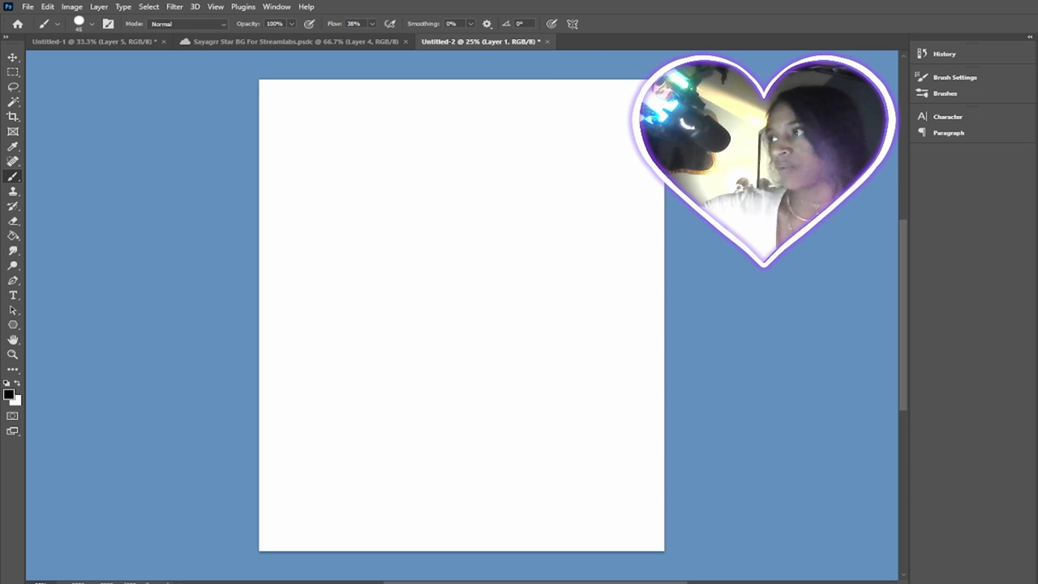
Set up a vertical paint symmetry axis down the centre of the blank canvas for the brush
click(608, 67)
drag(470, 141, 471, 75)
mouse_move(460, 491)
mouse_down()
mouse_move(473, 542)
mouse_move(462, 553)
mouse_up()
key(Return)
key(b)
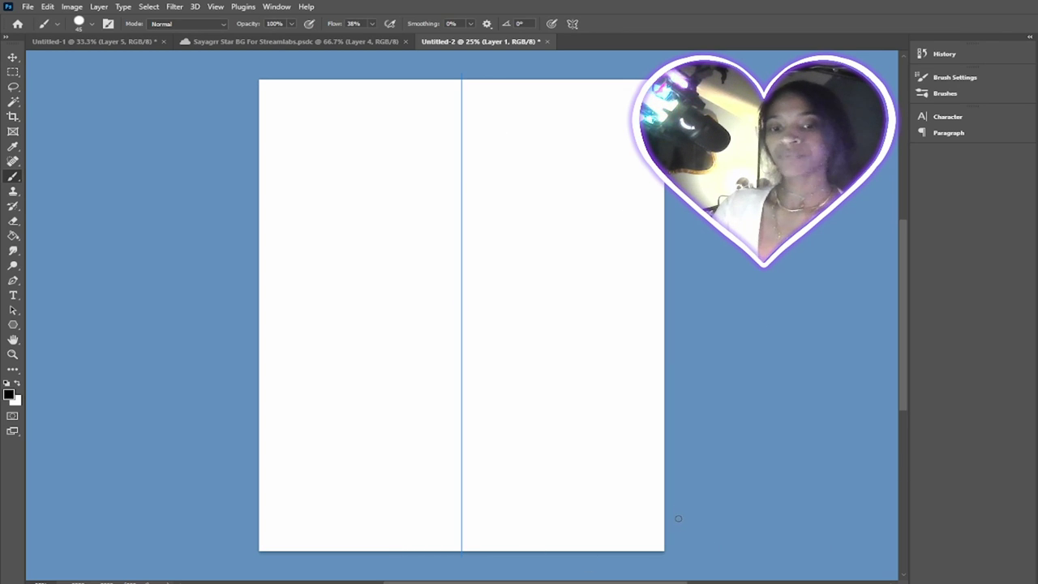
Reduce the brush size to about 7 px for fine sketch lines
key(bracketleft)
key(bracketleft)
key(bracketleft)
key(bracketleft)
key(bracketleft)
key(bracketleft)
key(bracketleft)
key(bracketleft)
key(bracketleft)
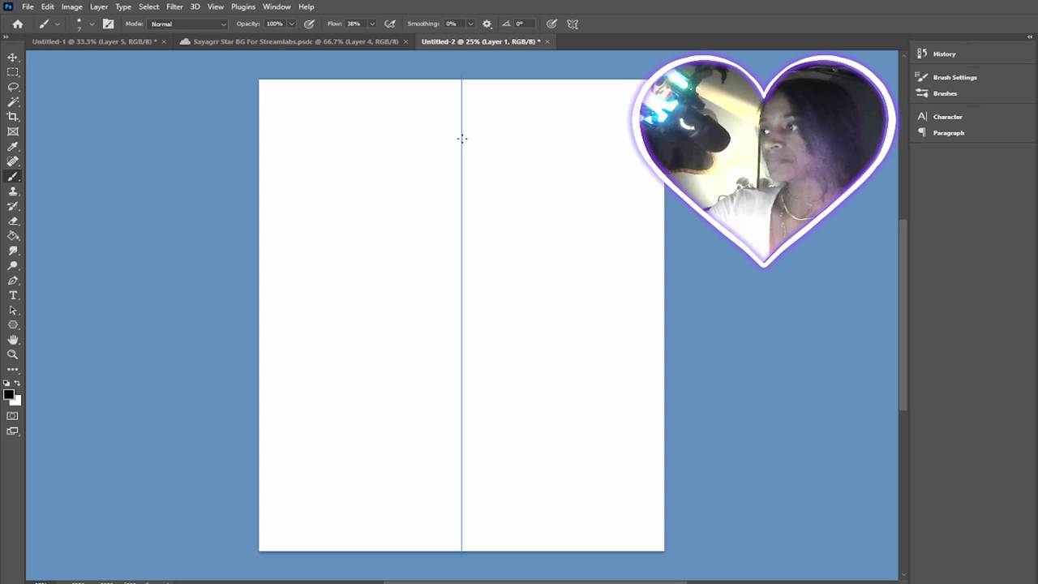
drag(432, 148, 456, 139)
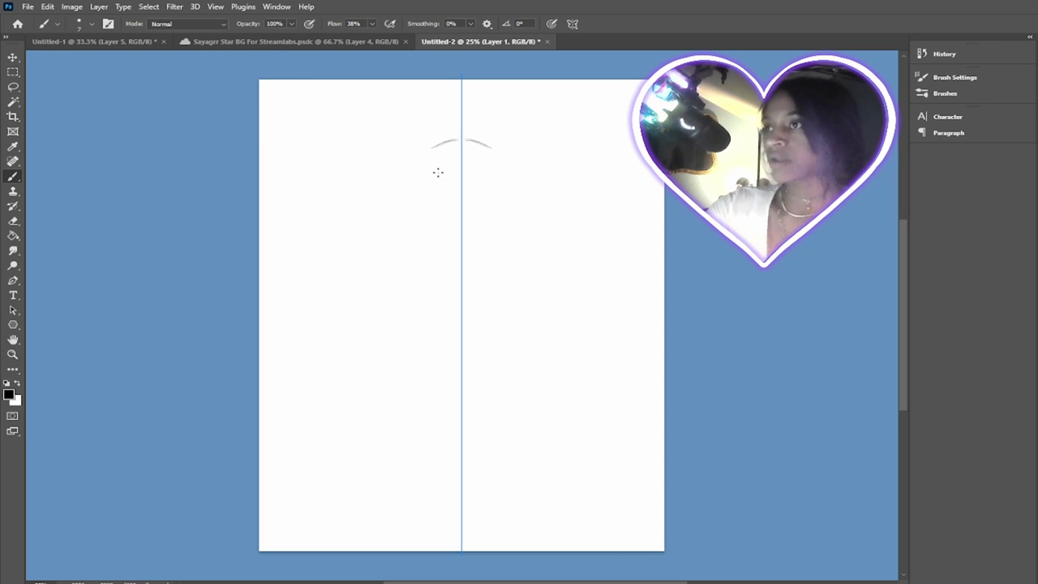
key(ctrl+z)
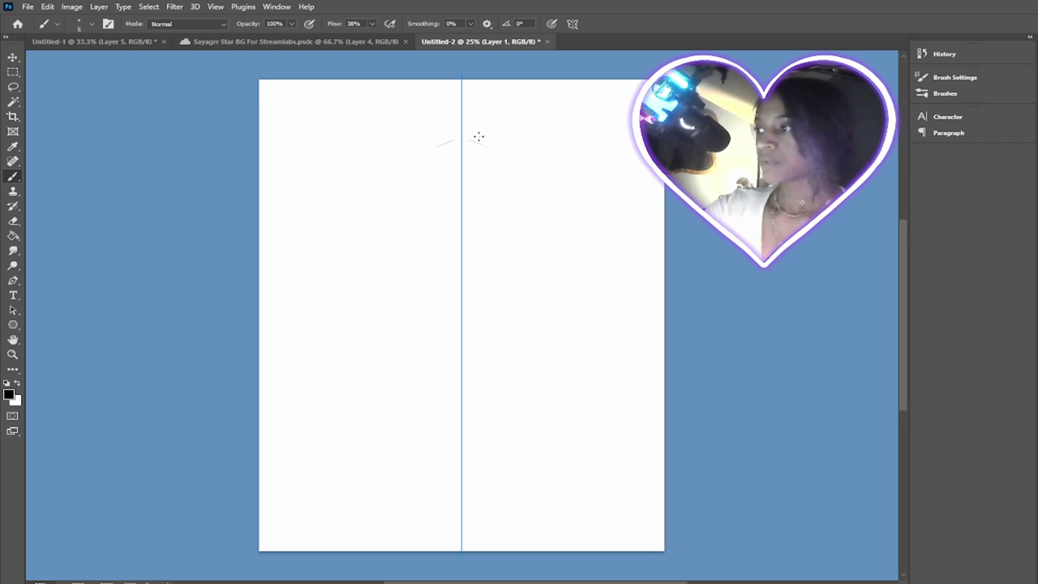
key(ctrl+z)
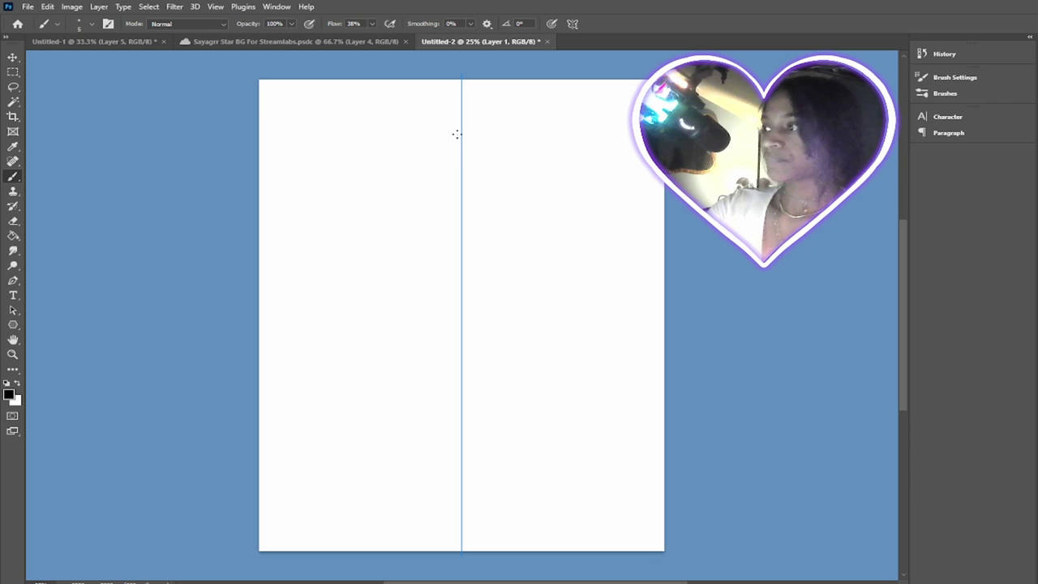
Sketch a mirrored head circle with a tapered jaw near the canvas top and a curved eye guideline across it
drag(430, 146, 456, 131)
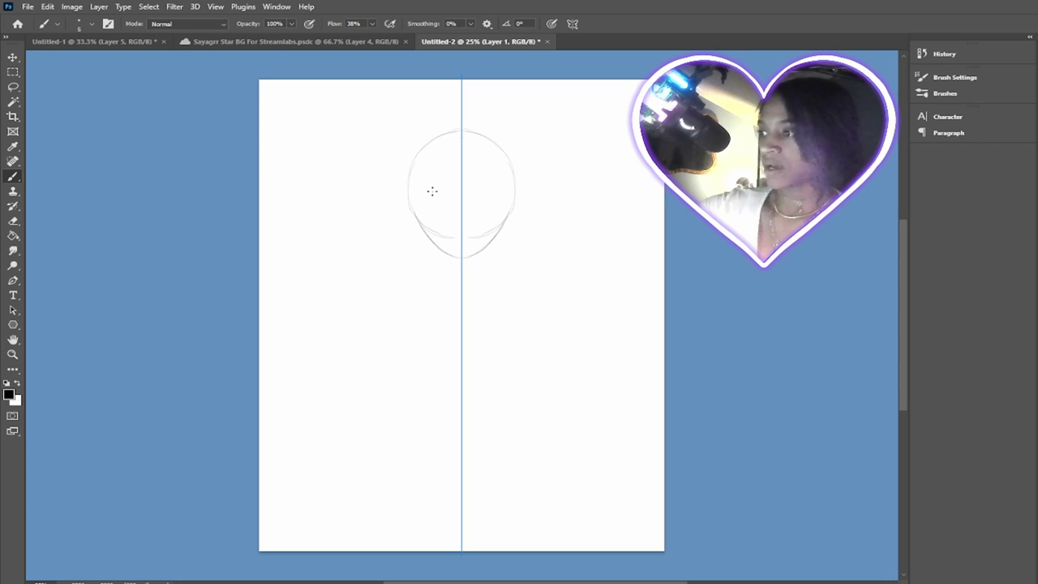
drag(418, 201, 473, 210)
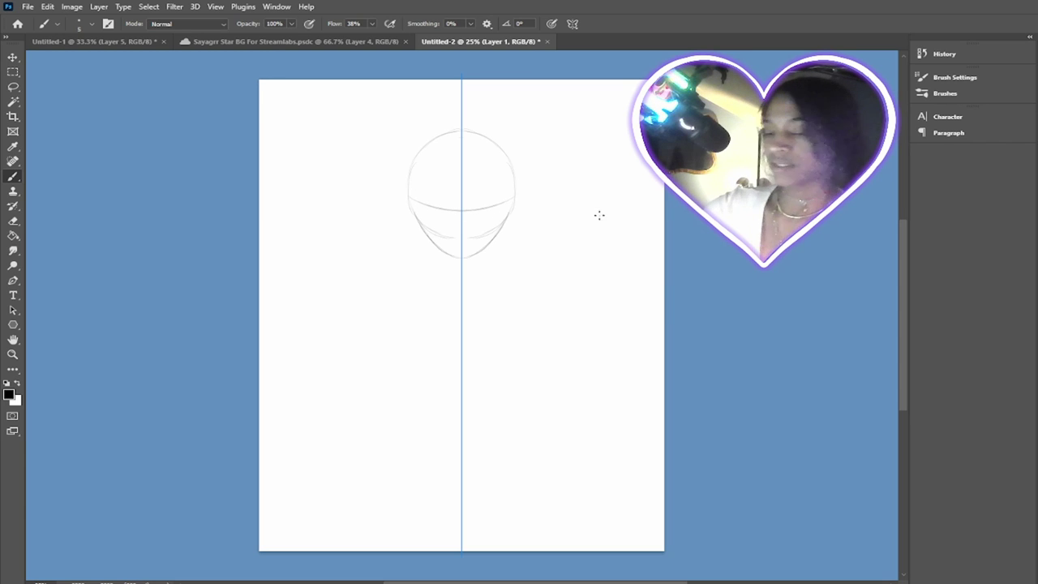
Refine the sides of the head and add a second curved guideline below the eye line, plus a small nose base
key(ctrl+plus)
key(ctrl+plus)
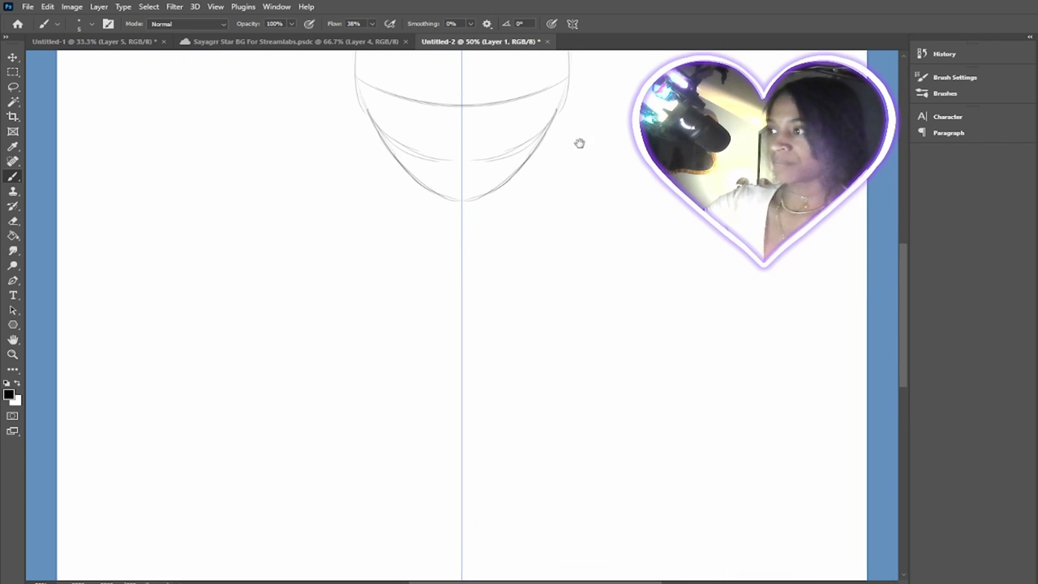
drag(580, 133, 568, 341)
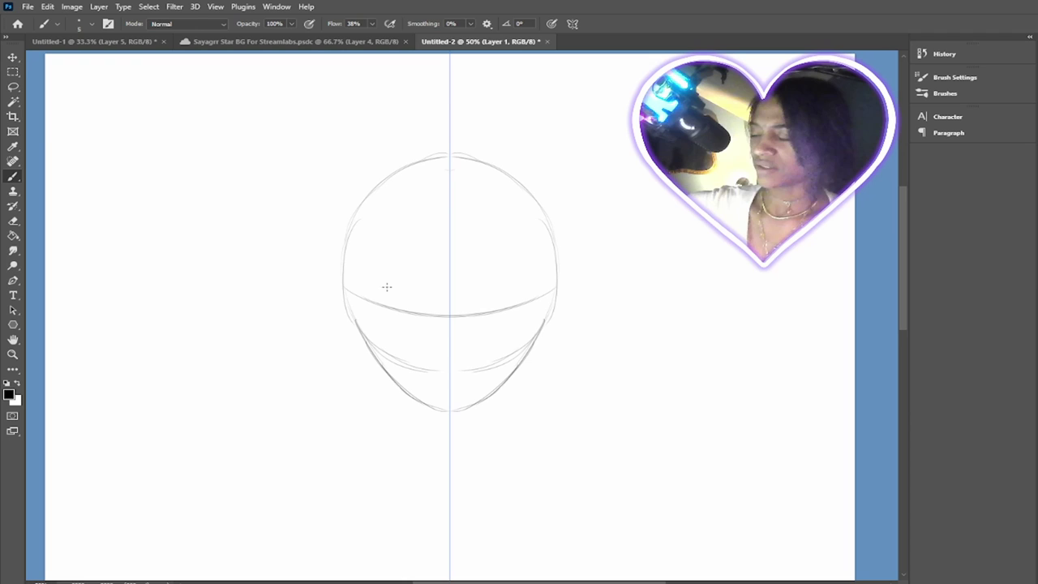
drag(357, 325, 344, 270)
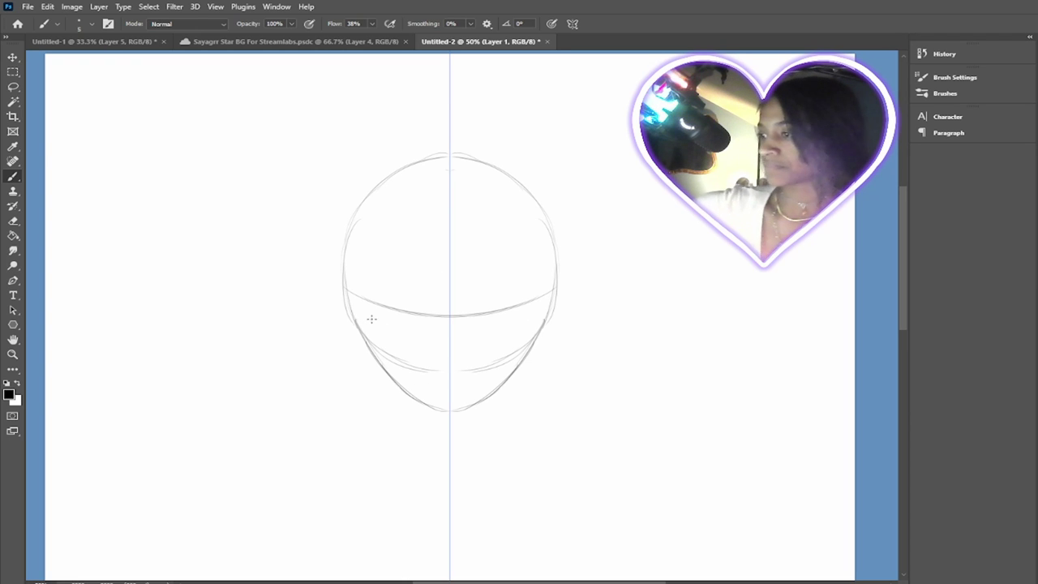
drag(359, 324, 430, 334)
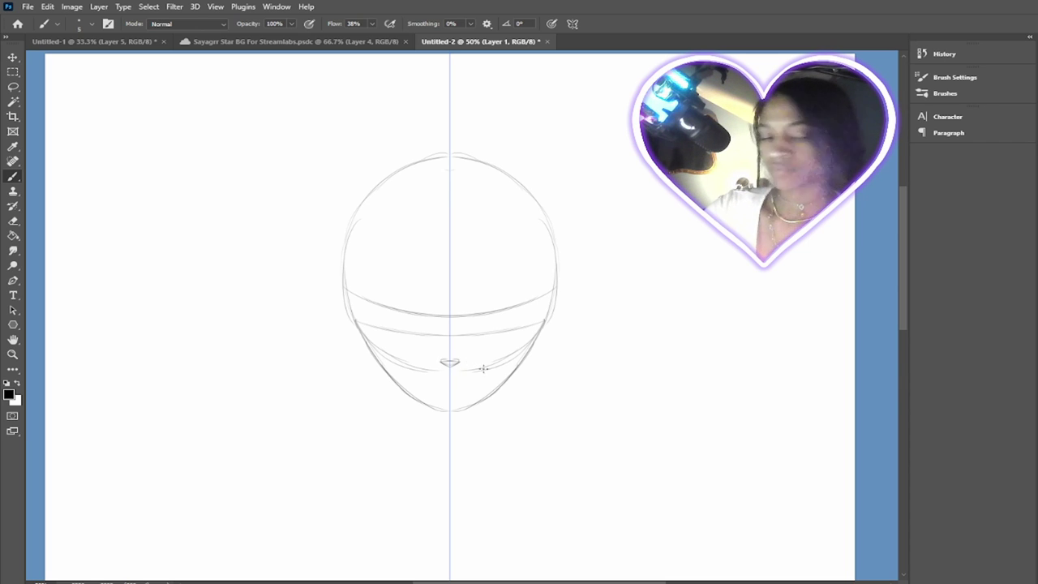
Detail the nose with nostril lines, curved wings on both sides and an arc above the tip
key(ctrl+plus)
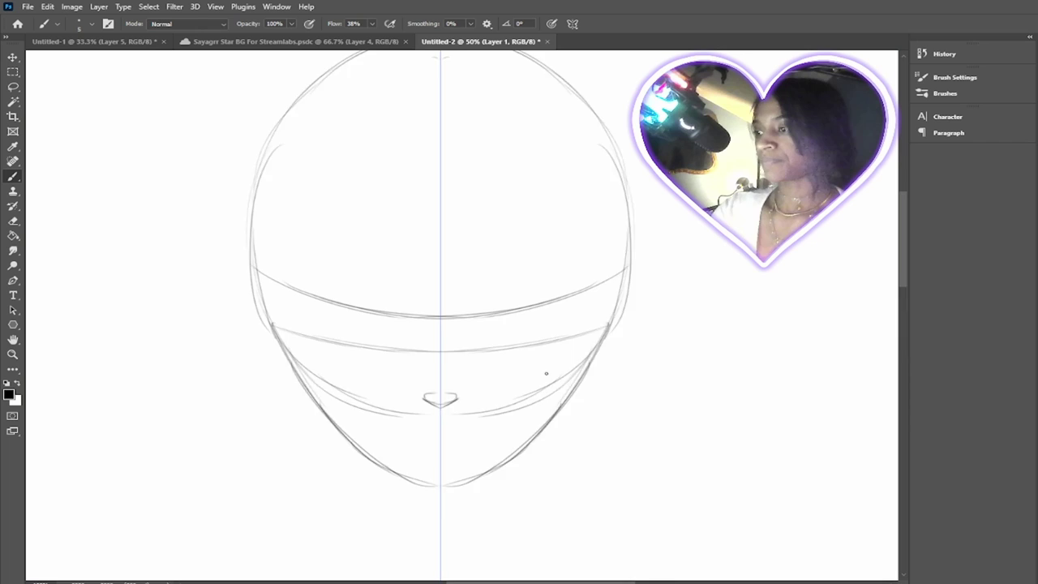
key(ctrl+plus)
key(ctrl+plus)
key(ctrl+plus)
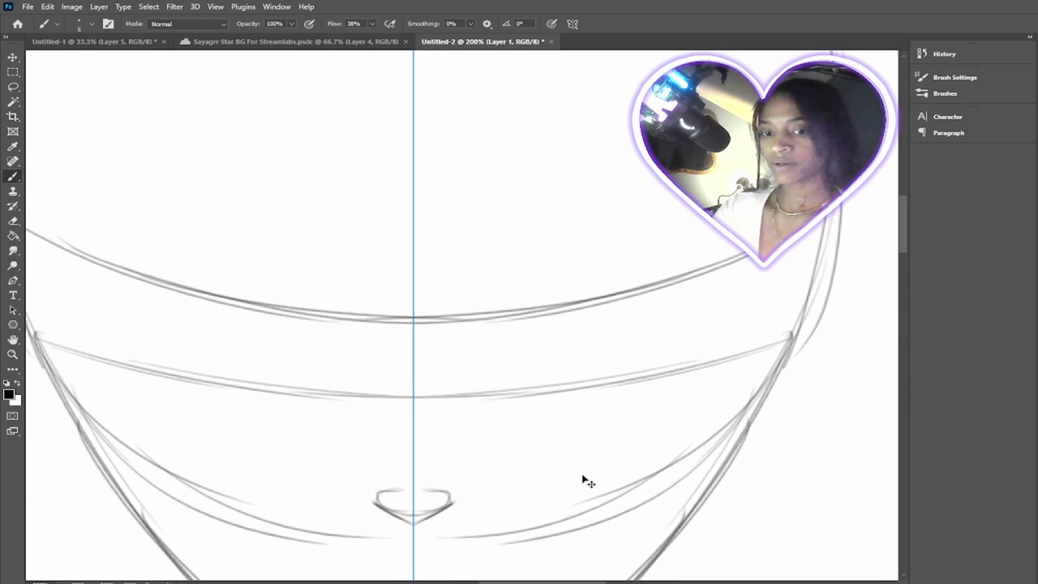
key(ctrl+minus)
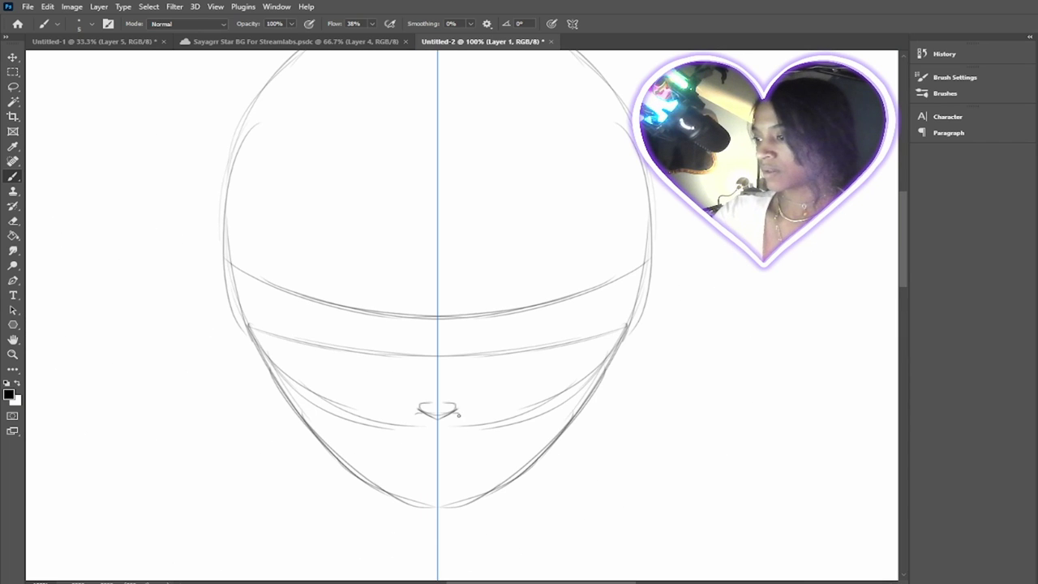
mouse_move(463, 405)
mouse_down()
mouse_move(463, 417)
mouse_move(453, 394)
mouse_up()
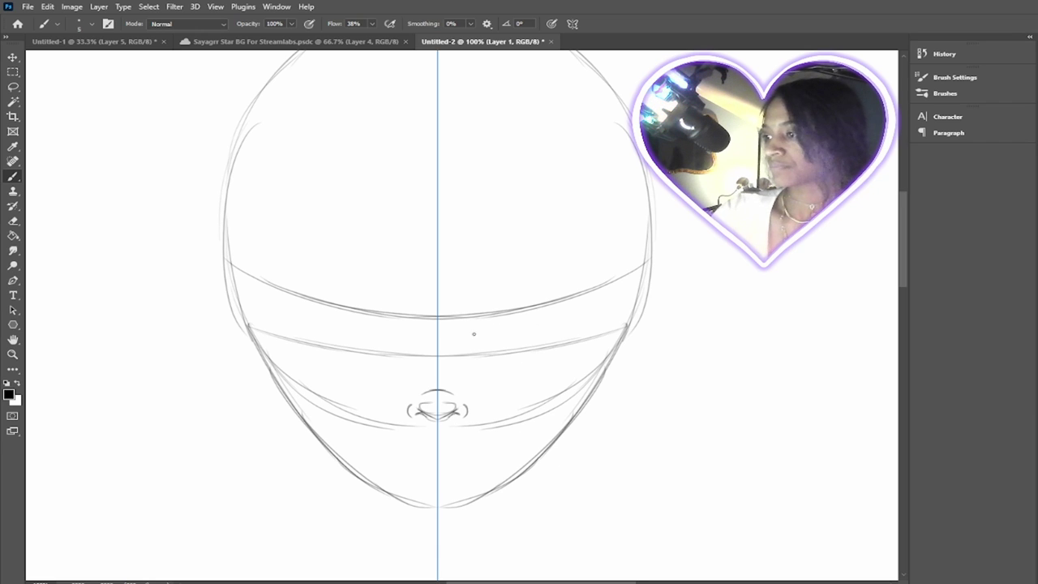
Sketch a rounded spacing guide between the eyes and box-shaped guides with curved sockets for both eyes
mouse_move(398, 344)
mouse_down()
mouse_move(480, 344)
mouse_move(438, 356)
mouse_up()
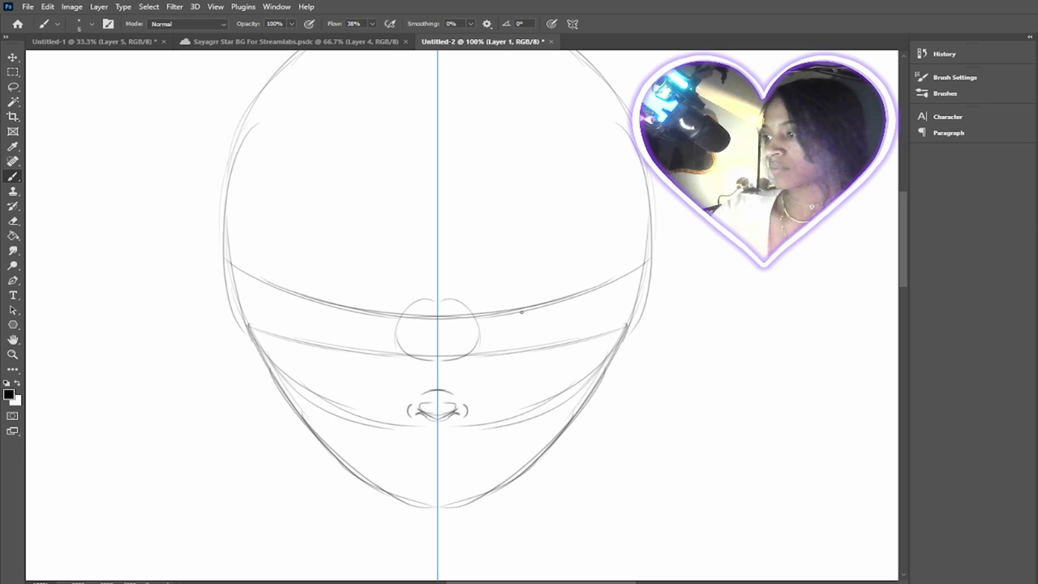
mouse_move(500, 303)
mouse_down()
mouse_move(519, 350)
mouse_move(483, 339)
mouse_move(511, 322)
mouse_move(478, 317)
mouse_move(537, 303)
mouse_move(531, 297)
mouse_move(547, 344)
mouse_move(524, 316)
mouse_move(482, 345)
mouse_move(504, 333)
mouse_move(523, 356)
mouse_move(486, 334)
mouse_move(562, 302)
mouse_move(552, 347)
mouse_up()
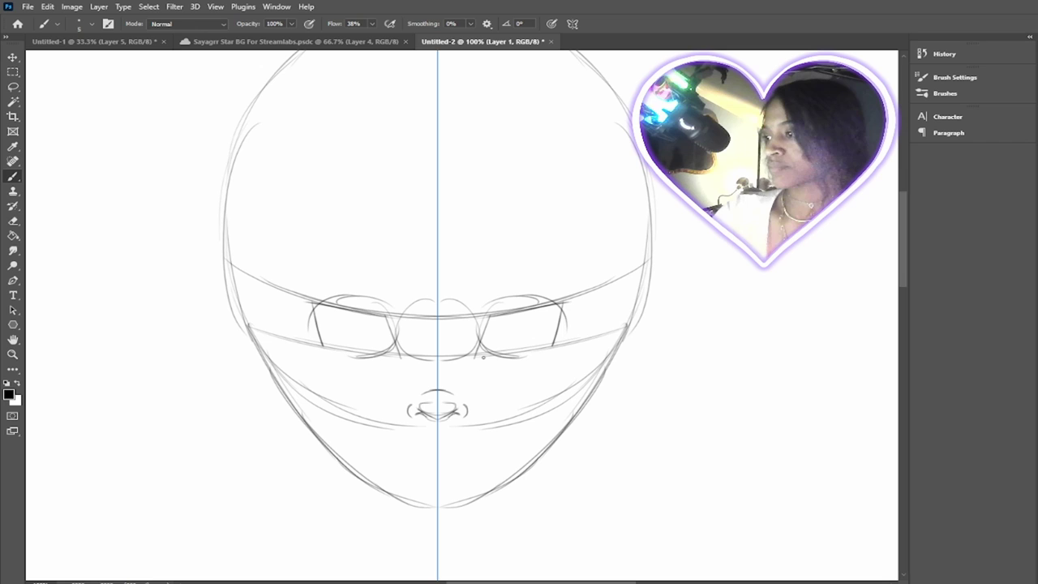
drag(483, 357, 545, 354)
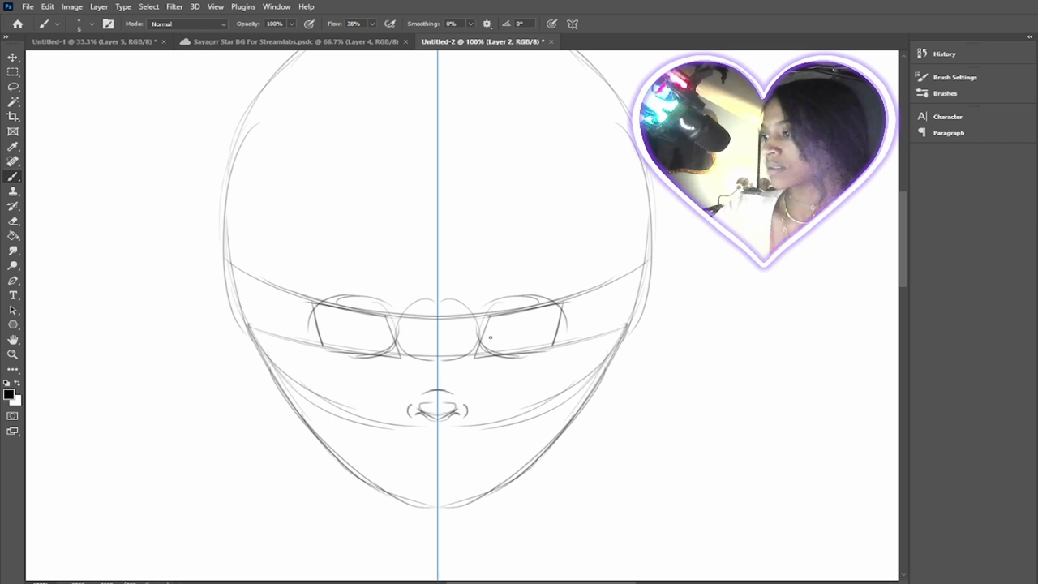
On a new layer, sketch mirrored almond-shaped eyes inside the guides with upper lids, lashes and the first iris lines
mouse_move(490, 337)
mouse_down()
mouse_move(516, 316)
mouse_move(565, 312)
mouse_move(544, 320)
mouse_move(562, 313)
mouse_move(542, 313)
mouse_move(551, 306)
mouse_up()
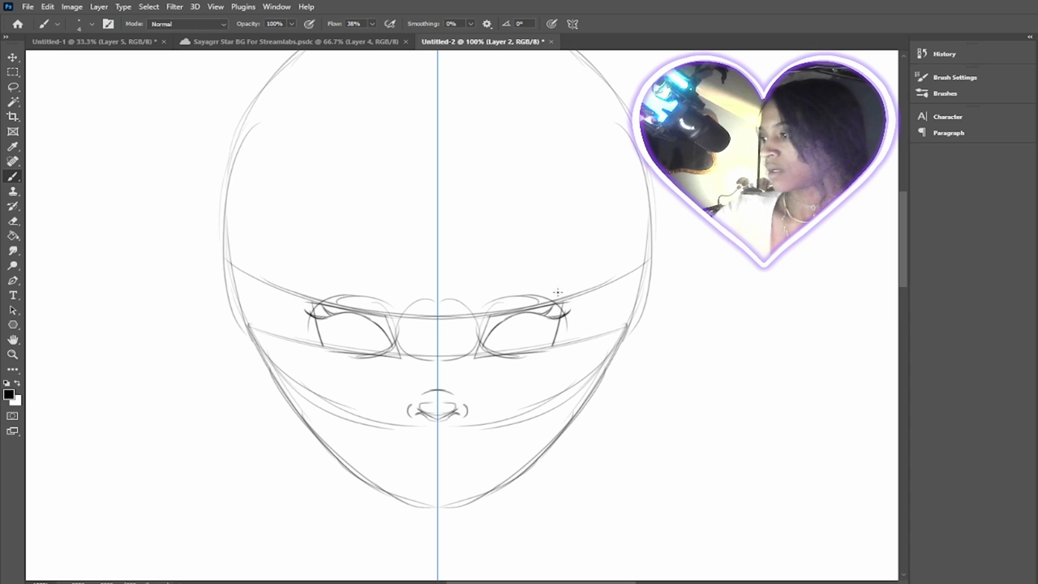
mouse_move(502, 319)
mouse_down()
mouse_move(489, 322)
mouse_move(505, 308)
mouse_move(563, 326)
mouse_move(572, 312)
mouse_up()
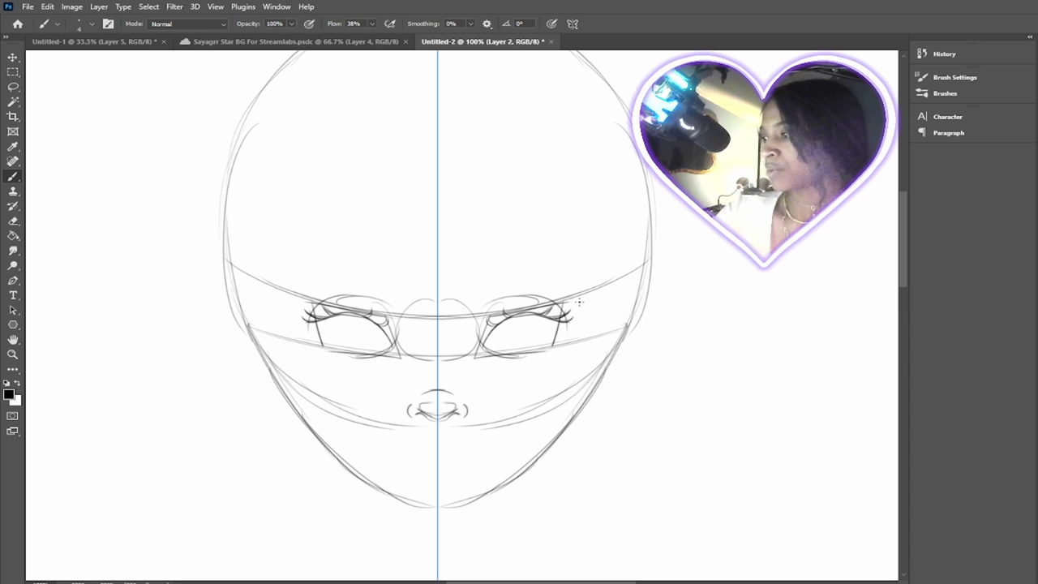
mouse_move(495, 352)
mouse_down()
mouse_move(551, 341)
mouse_move(516, 335)
mouse_up()
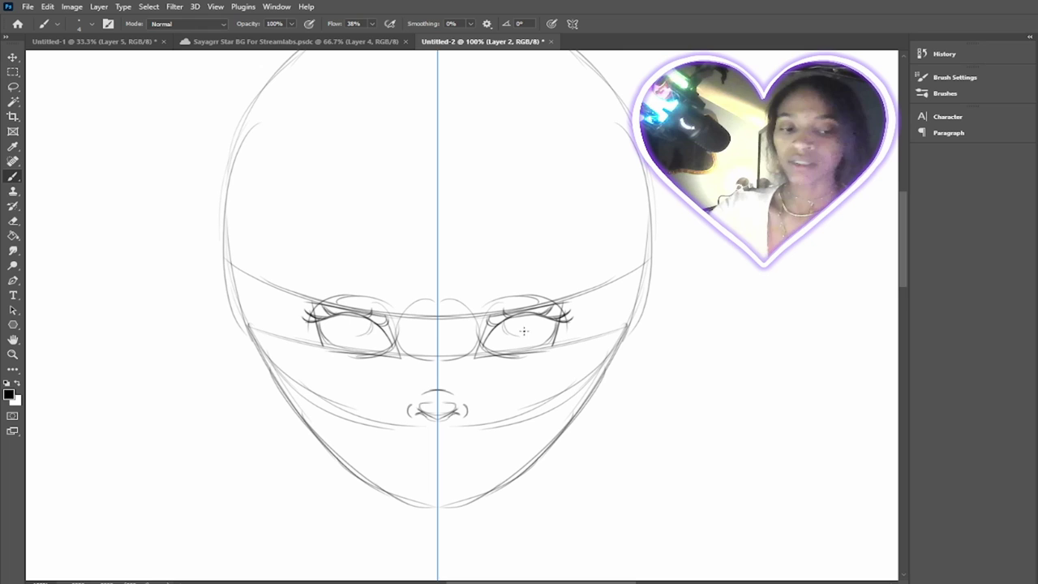
Complete the round irises and sketch full upper and lower lips beneath the nose
mouse_move(493, 324)
mouse_down()
mouse_move(501, 341)
mouse_move(521, 341)
mouse_move(528, 318)
mouse_move(514, 315)
mouse_move(524, 336)
mouse_move(511, 341)
mouse_move(521, 335)
mouse_up()
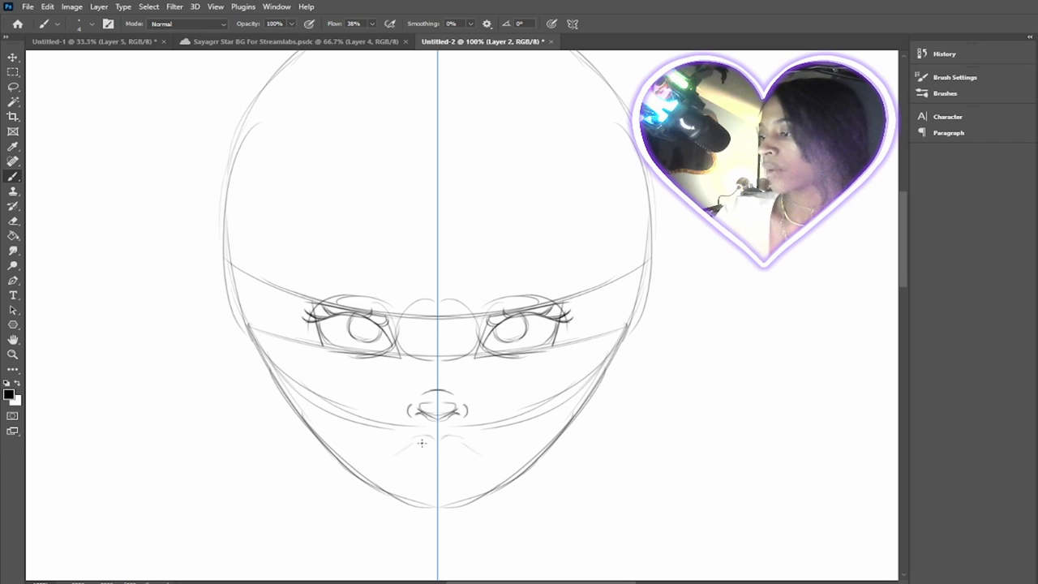
mouse_move(423, 456)
mouse_down()
mouse_move(436, 457)
mouse_move(396, 462)
mouse_move(436, 485)
mouse_up()
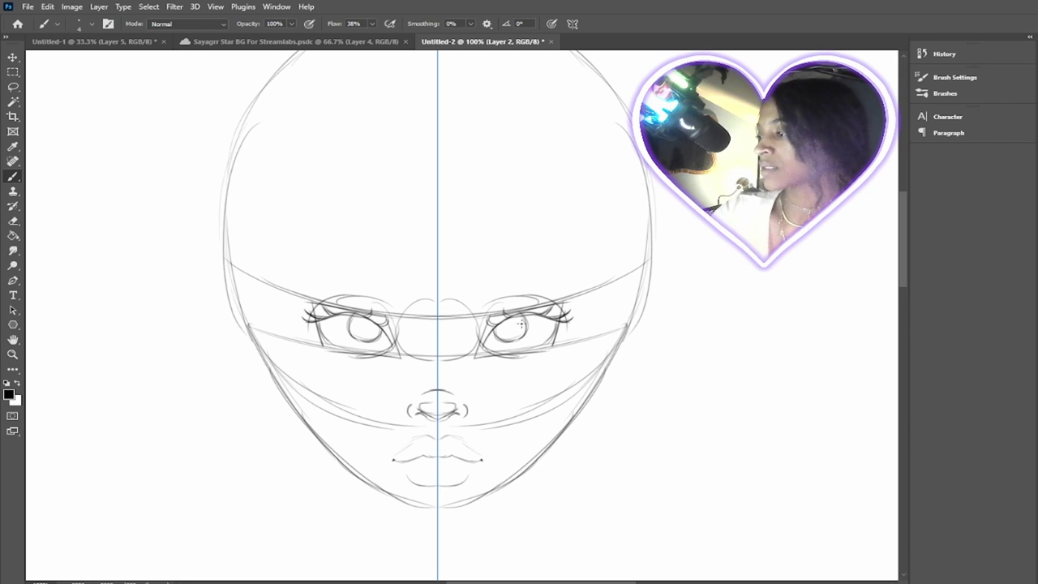
Sketch arched eyebrows above the eyes with short hair strokes and darken the iris outlines
drag(475, 295, 502, 280)
mouse_move(490, 289)
mouse_down()
mouse_move(545, 269)
mouse_move(514, 284)
mouse_move(557, 272)
mouse_move(529, 281)
mouse_move(591, 282)
mouse_up()
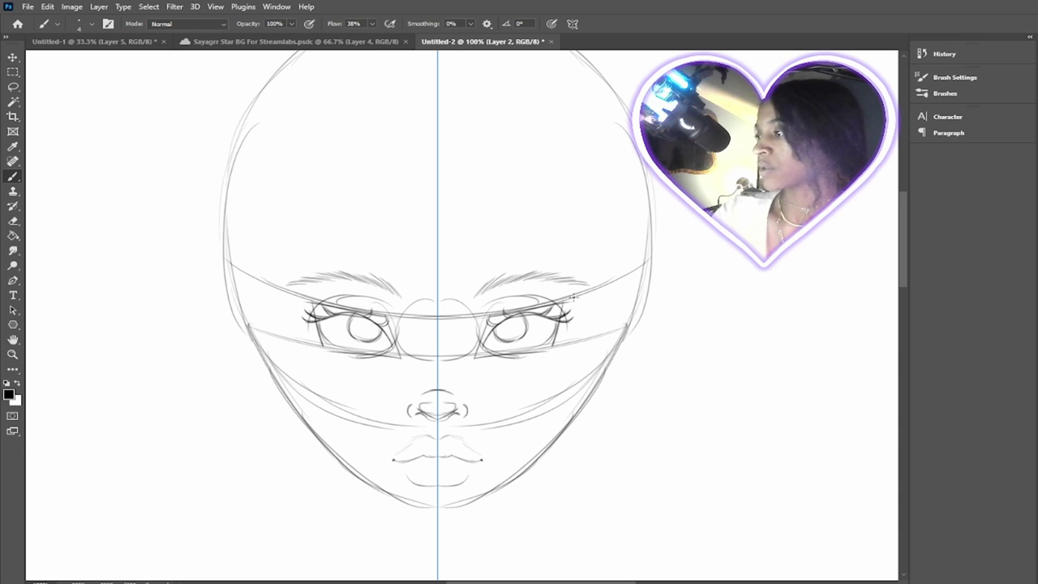
mouse_move(469, 302)
mouse_down()
mouse_move(490, 275)
mouse_move(514, 275)
mouse_up()
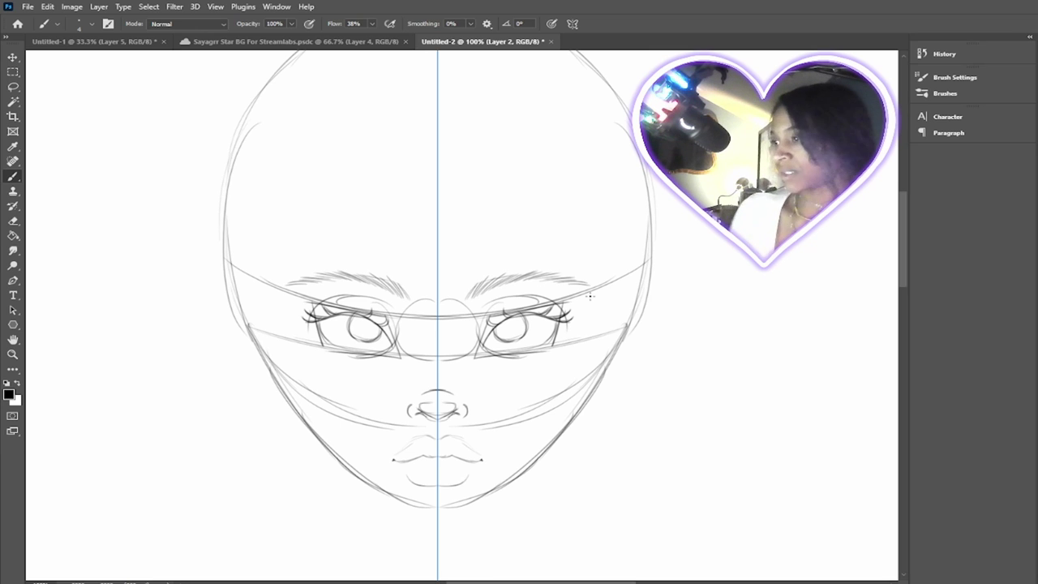
mouse_move(484, 295)
mouse_down()
mouse_move(563, 282)
mouse_move(540, 272)
mouse_move(591, 284)
mouse_up()
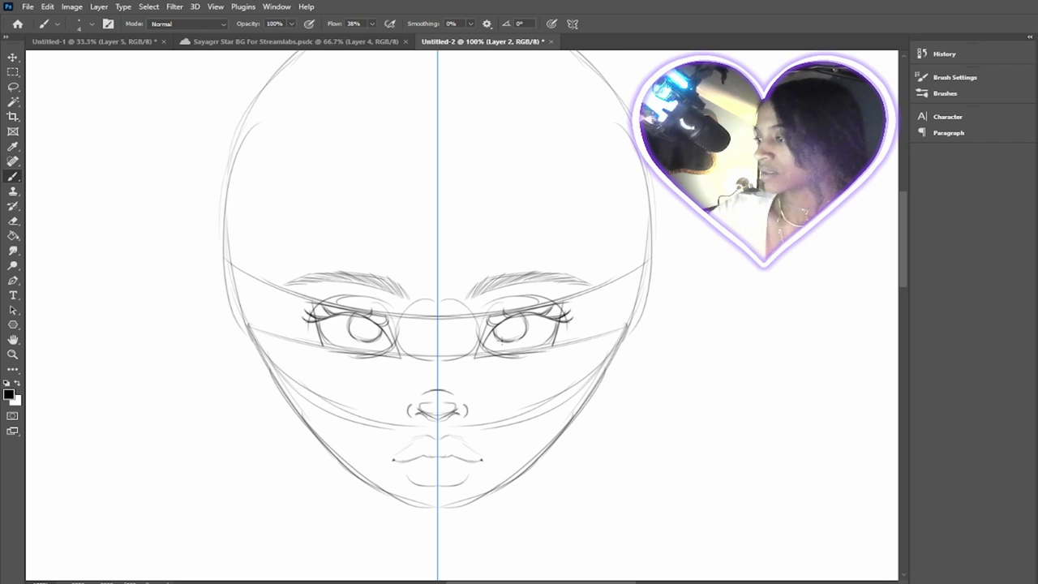
mouse_move(500, 340)
mouse_down()
mouse_move(528, 335)
mouse_move(524, 318)
mouse_up()
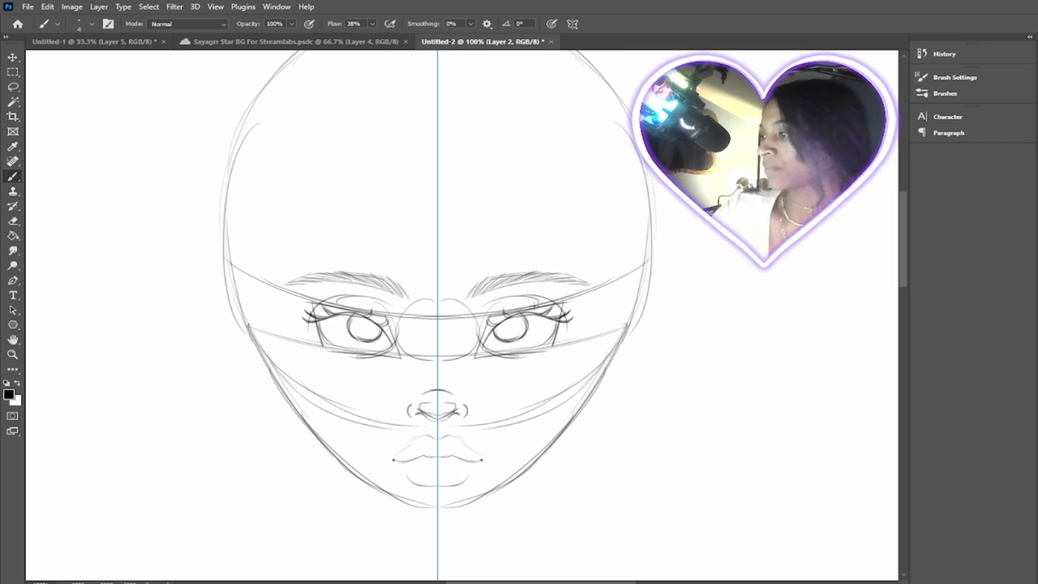
Clear the construction guidelines across the face on Layer 1, restoring the nose lines
key(alt+[)
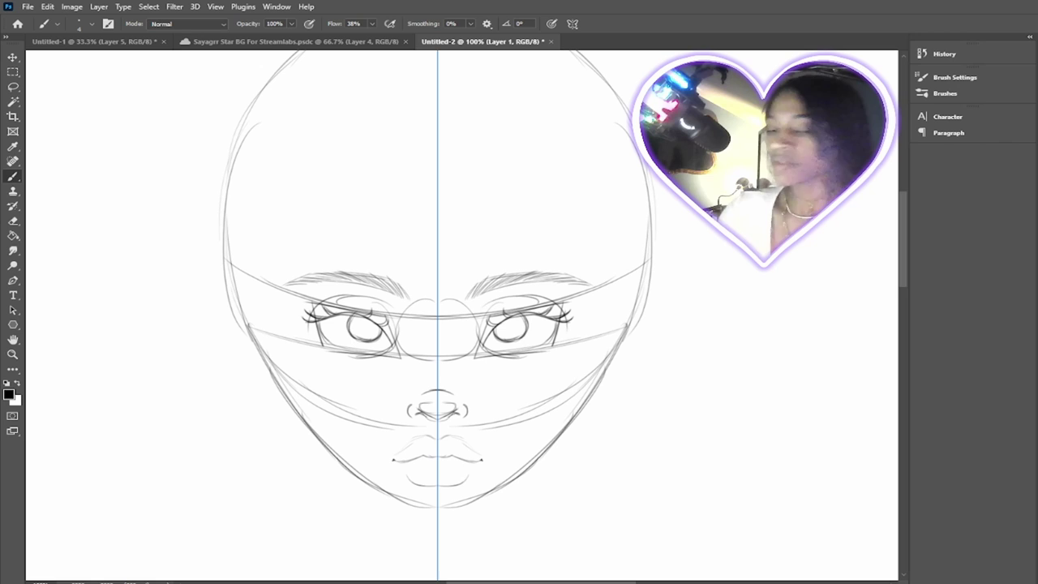
mouse_move(425, 361)
mouse_down()
mouse_move(423, 287)
mouse_move(401, 295)
mouse_move(362, 285)
mouse_move(326, 399)
mouse_move(283, 286)
mouse_move(343, 408)
mouse_move(261, 255)
mouse_move(336, 397)
mouse_move(396, 418)
mouse_move(515, 399)
mouse_up()
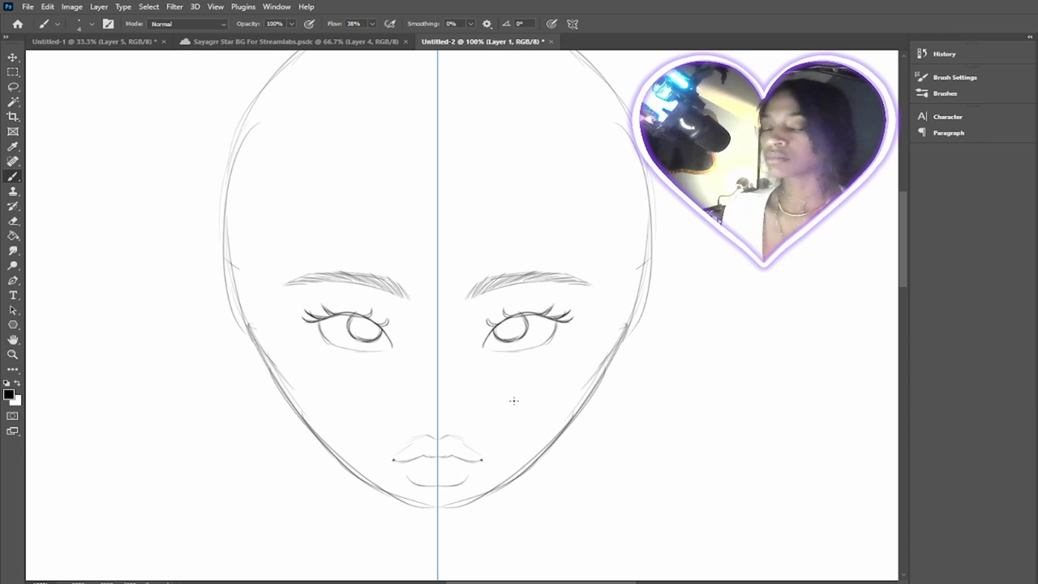
key(ctrl+z)
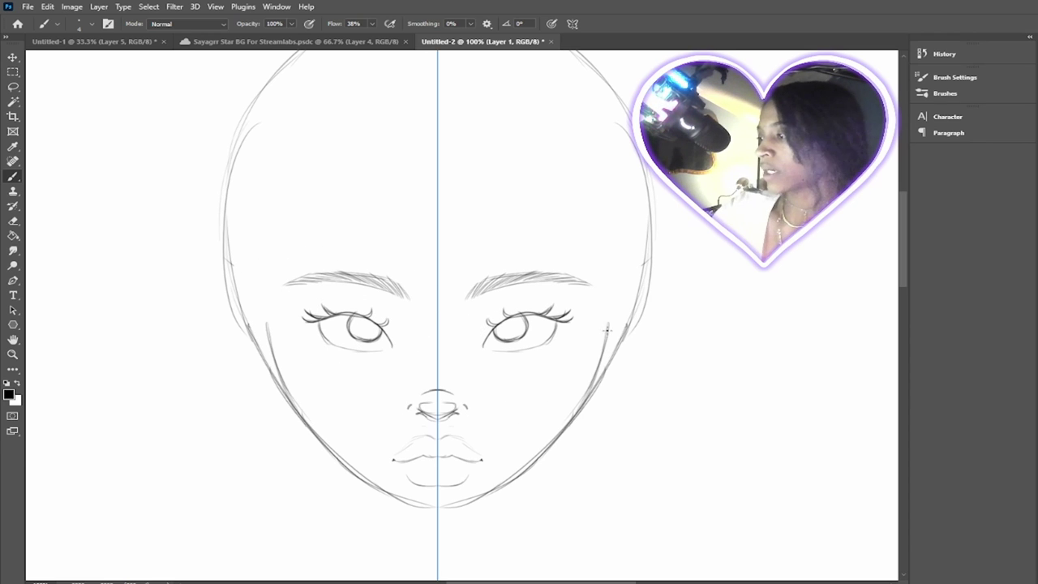
Redraw narrower cheeks and temples inside the head shape and erase the old outer contour beside them
mouse_move(607, 330)
mouse_down()
mouse_move(615, 266)
mouse_move(604, 342)
mouse_move(622, 232)
mouse_move(613, 265)
mouse_move(611, 239)
mouse_move(601, 352)
mouse_up()
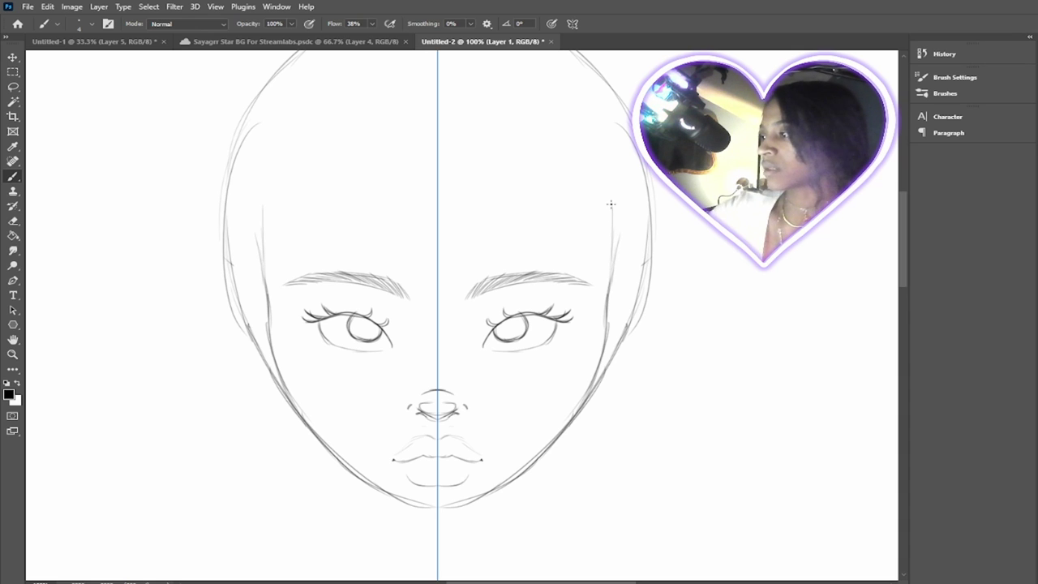
key(e)
mouse_move(644, 235)
mouse_down()
mouse_move(659, 329)
mouse_move(634, 387)
mouse_move(653, 307)
mouse_move(612, 399)
mouse_up()
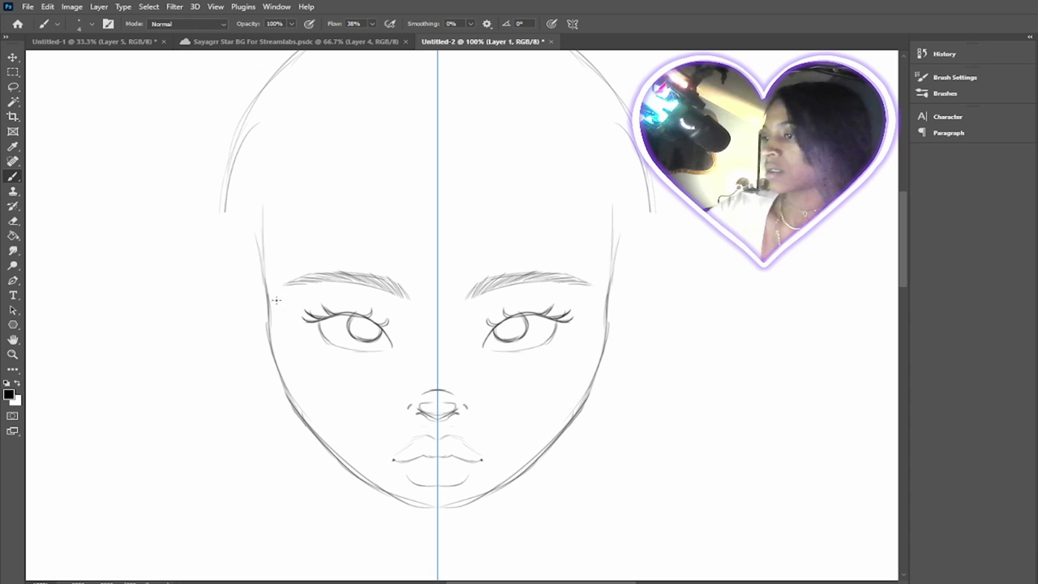
Sketch mirrored ears with inner fold lines at eye level and darken the jawline down to a closed chin
mouse_move(262, 277)
mouse_down()
mouse_move(262, 347)
mouse_move(238, 344)
mouse_move(272, 375)
mouse_up()
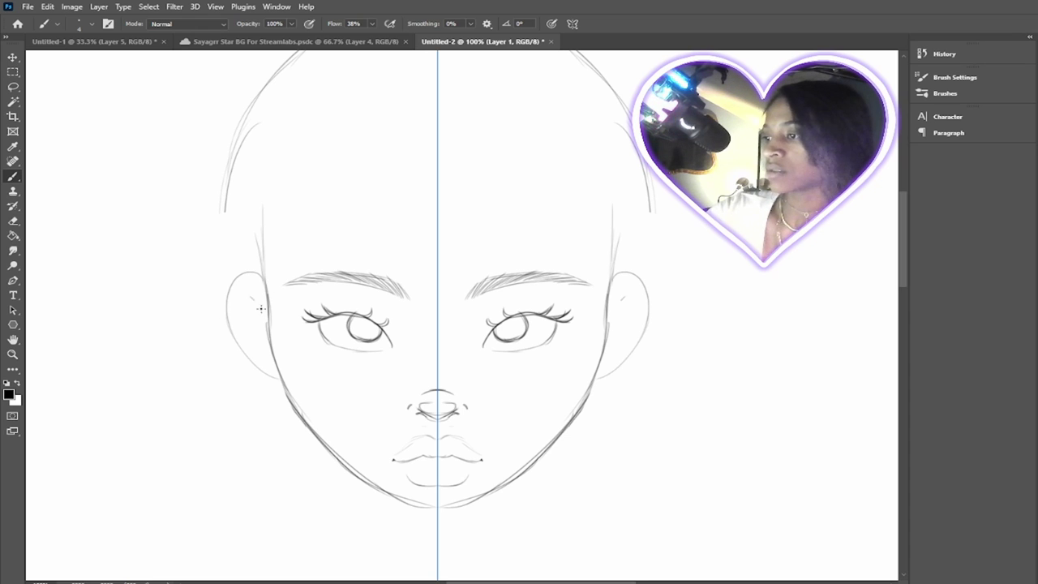
drag(261, 308, 267, 318)
mouse_move(604, 371)
mouse_down()
mouse_move(562, 428)
mouse_move(507, 474)
mouse_move(424, 509)
mouse_up()
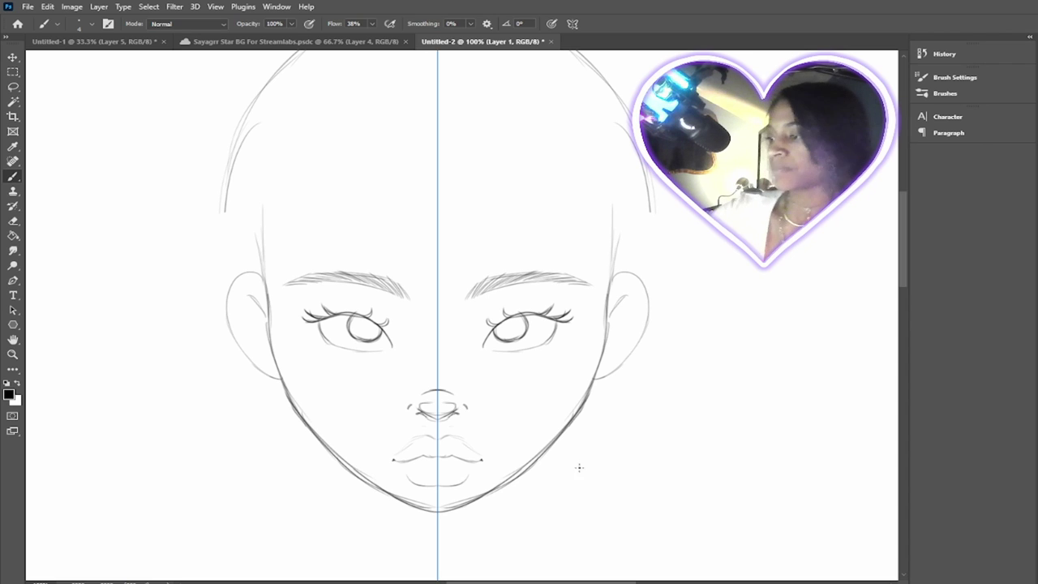
Refine the mirrored eyes with upper lid creases, darker lower lids and irises, small pupils and short lower lashes
drag(496, 317, 536, 306)
drag(484, 347, 534, 345)
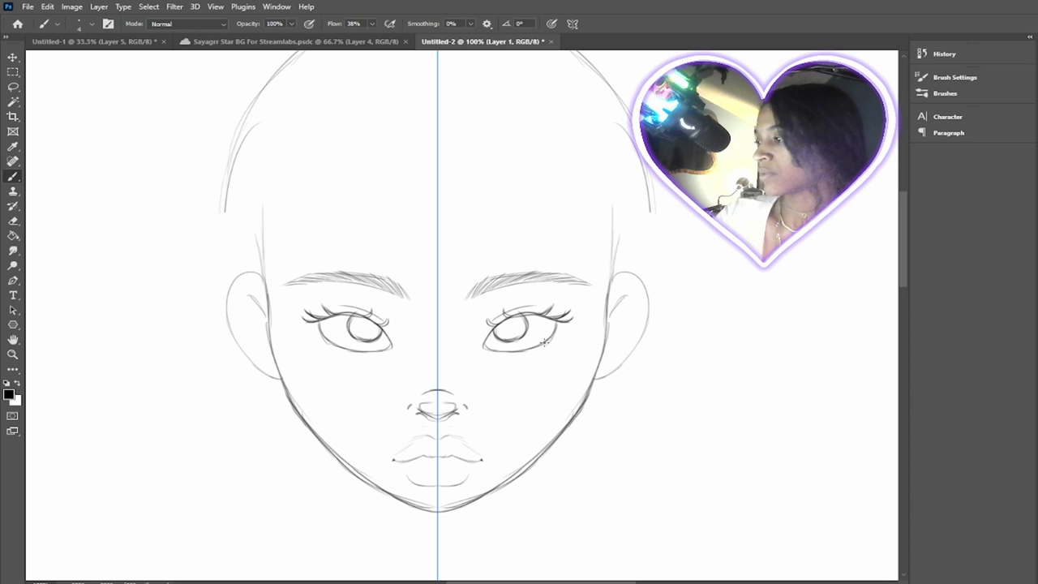
mouse_move(556, 327)
mouse_down()
mouse_move(535, 356)
mouse_move(565, 327)
mouse_move(536, 306)
mouse_move(506, 329)
mouse_move(511, 339)
mouse_move(524, 320)
mouse_up()
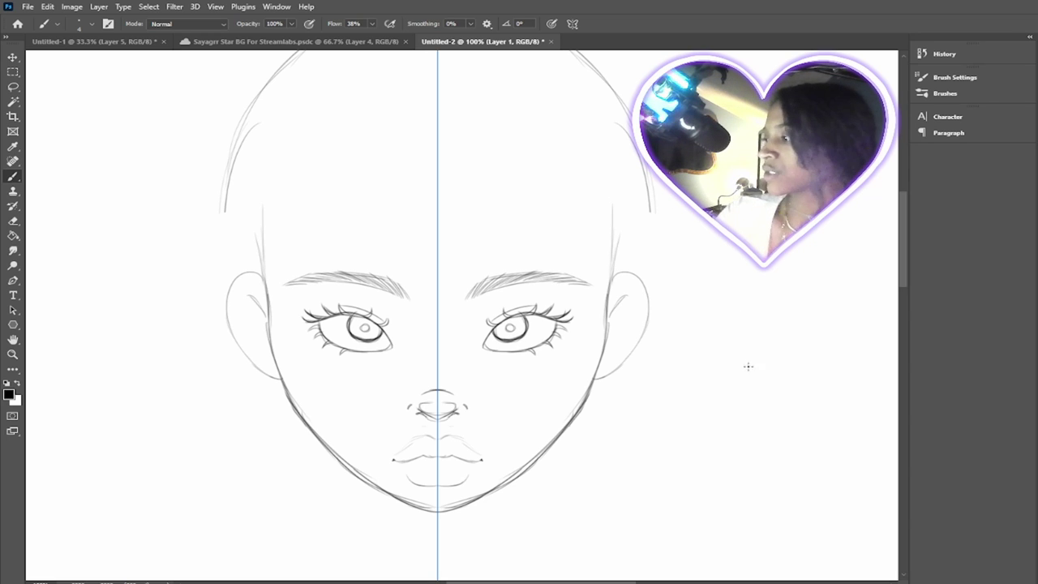
Darken the inner ear folds down to a small curve beside each cheek and erase the stray strokes along the jawline
drag(609, 323, 627, 296)
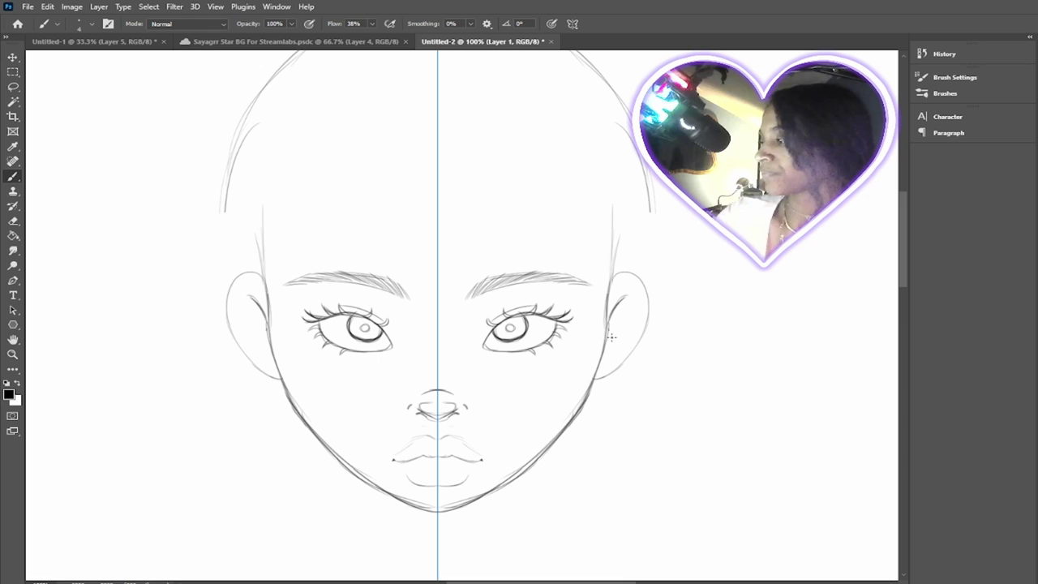
drag(612, 336, 605, 355)
key(bracketright)
key(bracketright)
key(bracketright)
key(bracketright)
key(bracketright)
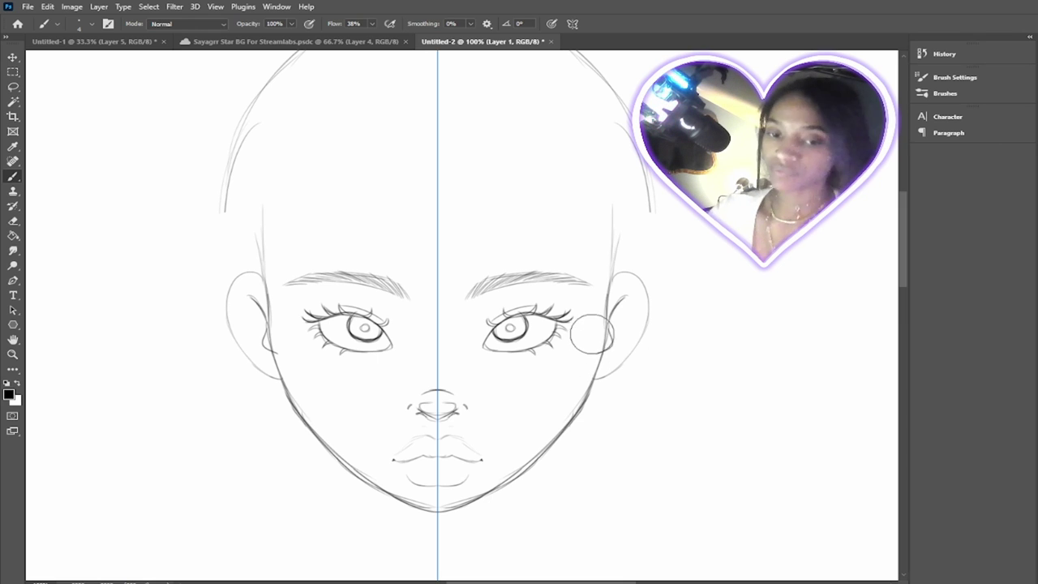
key(bracketleft)
key(bracketleft)
key(bracketleft)
key(bracketleft)
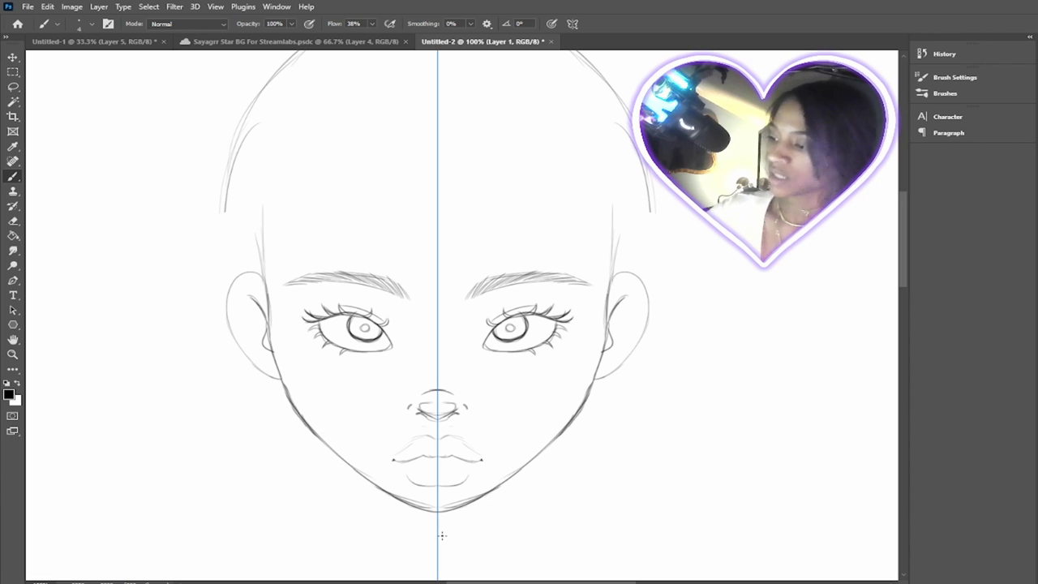
Retrace the jawline from the ears to the chin as a clean dark contour and strengthen the temple lines above the ears
drag(317, 434, 396, 501)
drag(344, 462, 440, 512)
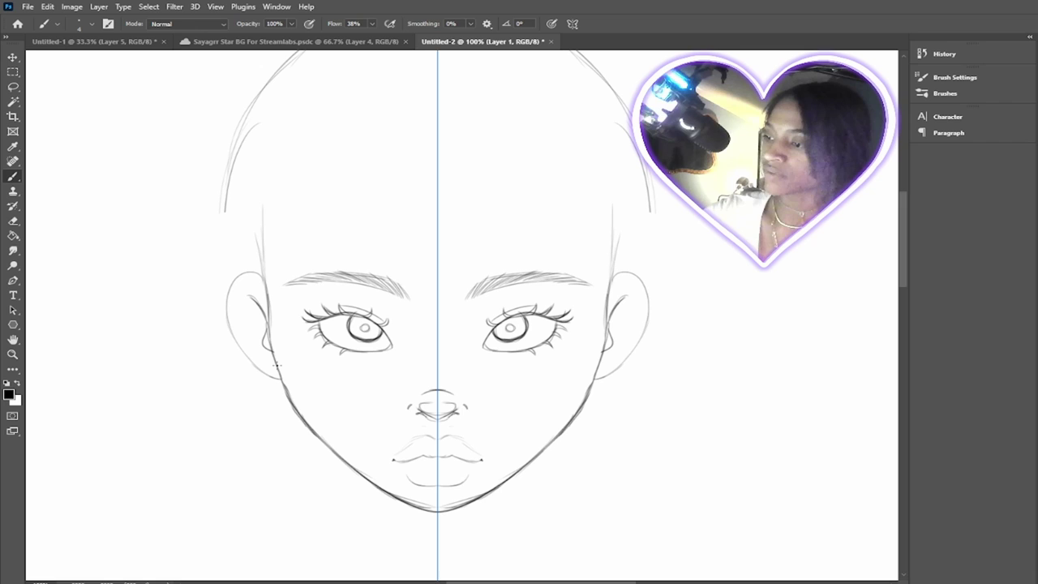
drag(274, 359, 322, 438)
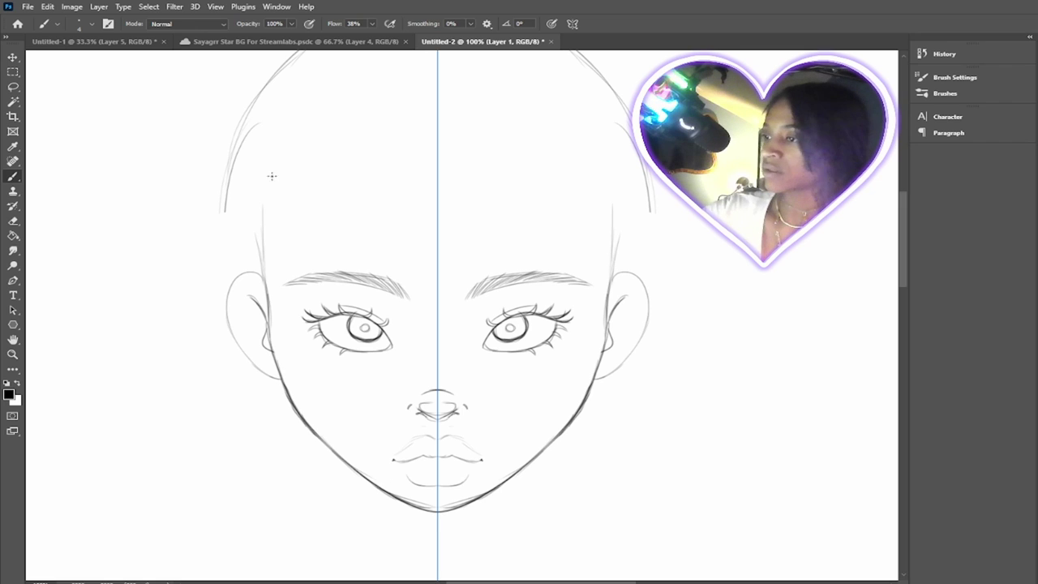
drag(617, 237, 611, 278)
drag(615, 251, 612, 279)
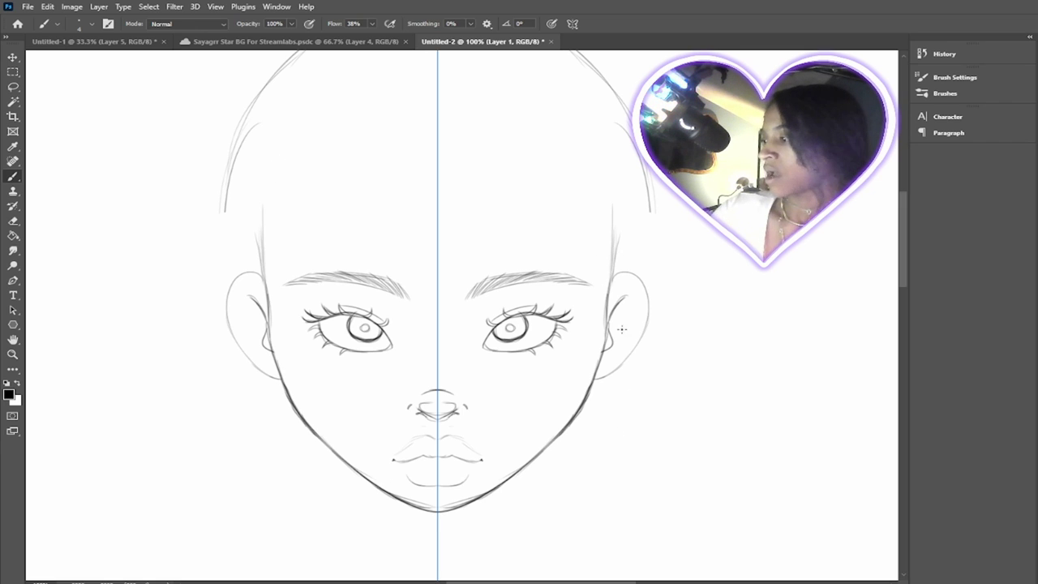
Darken the outer ear contours, draw small round stud earrings on the lobes and extend the inner ear folds
drag(595, 379, 647, 329)
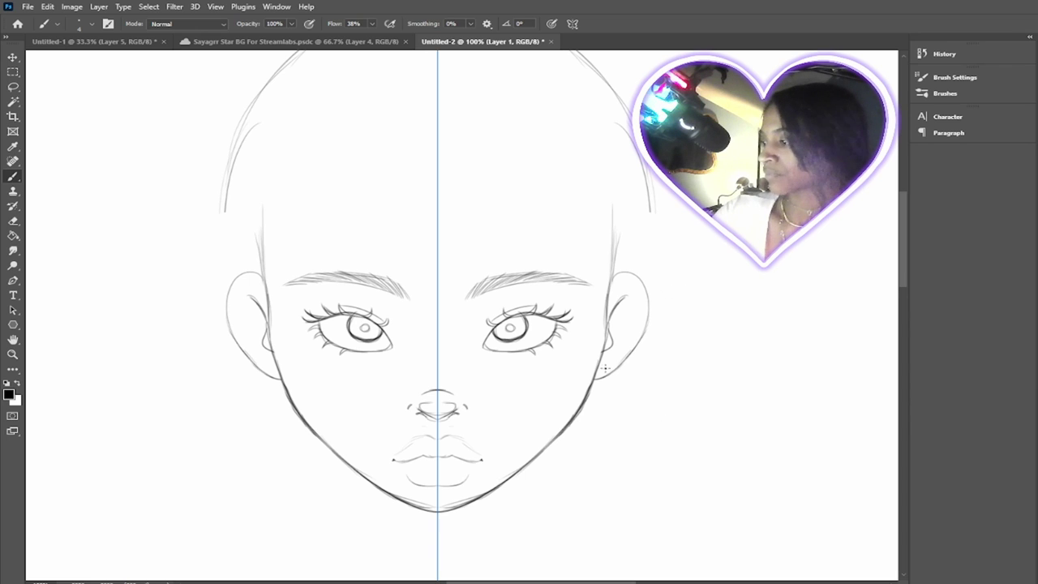
drag(607, 370, 607, 371)
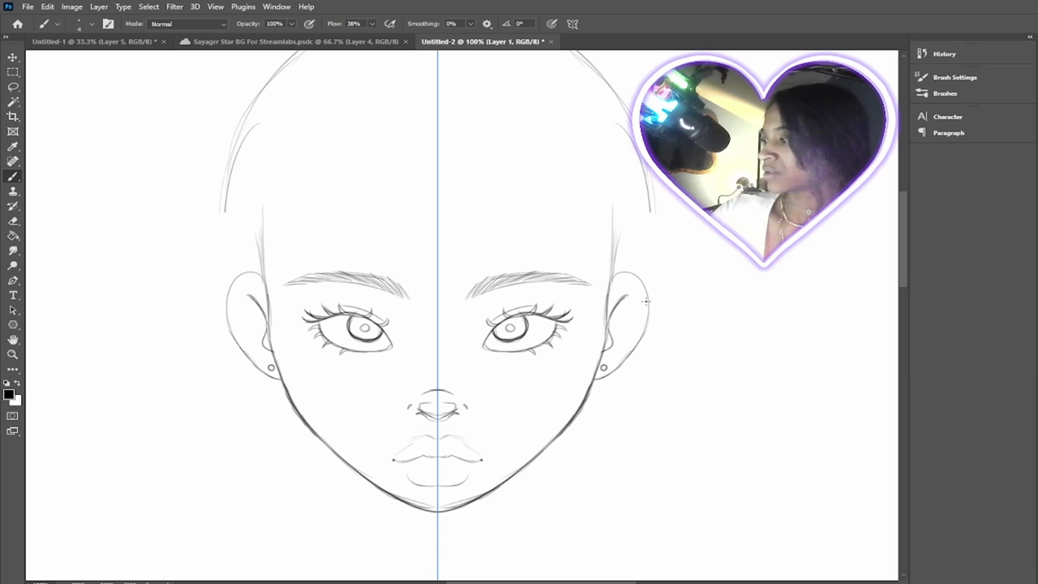
drag(625, 300, 618, 323)
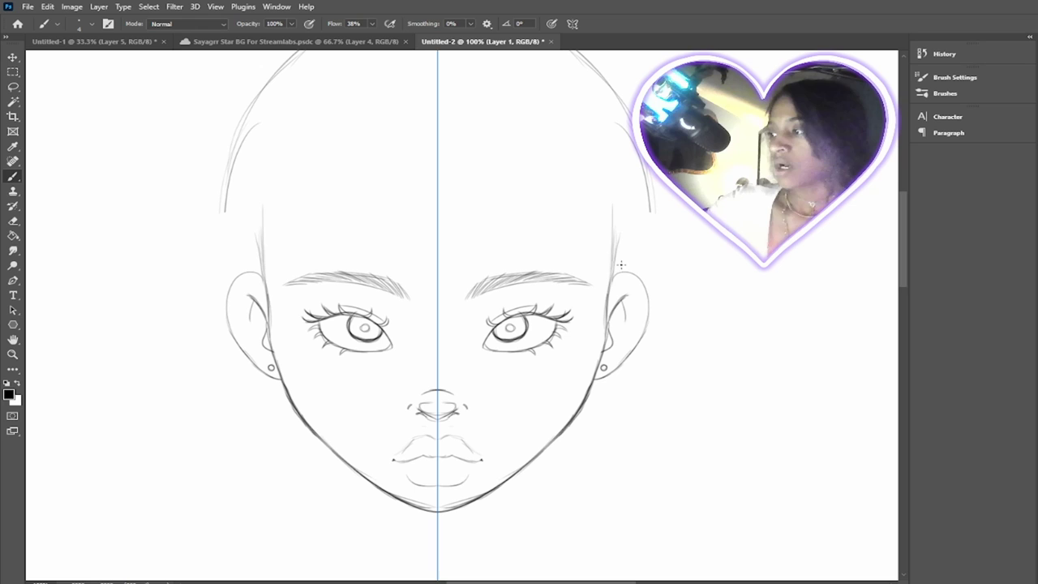
Build up darker strokes along both temples from above the ears down to the cheeks
drag(613, 271, 616, 242)
drag(614, 274, 618, 237)
drag(614, 277, 605, 323)
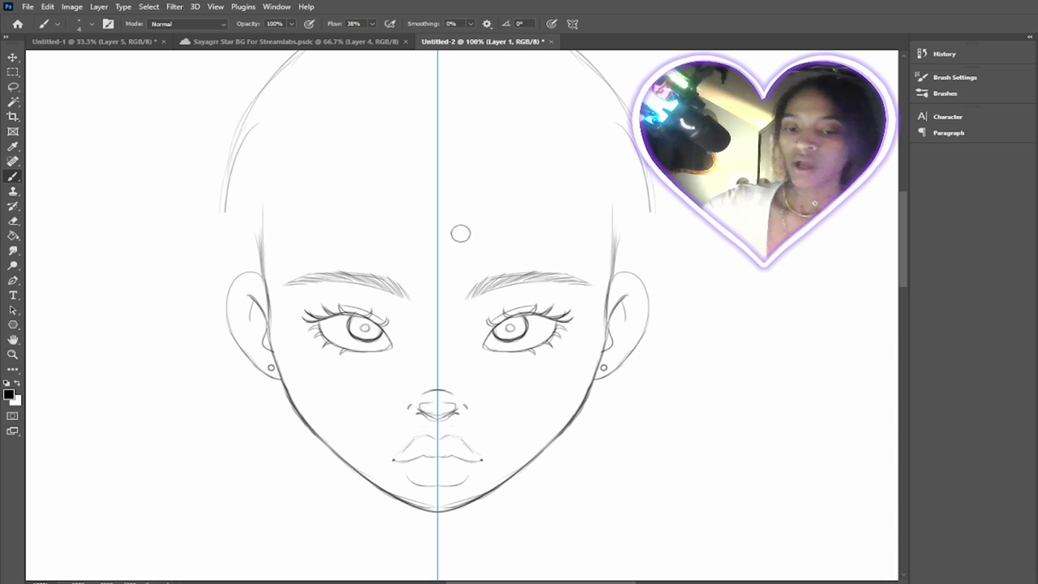
Clear the old oversized skull outline and draw a smaller rounded cranium rising from the temples
key(ctrl+minus)
key(ctrl+minus)
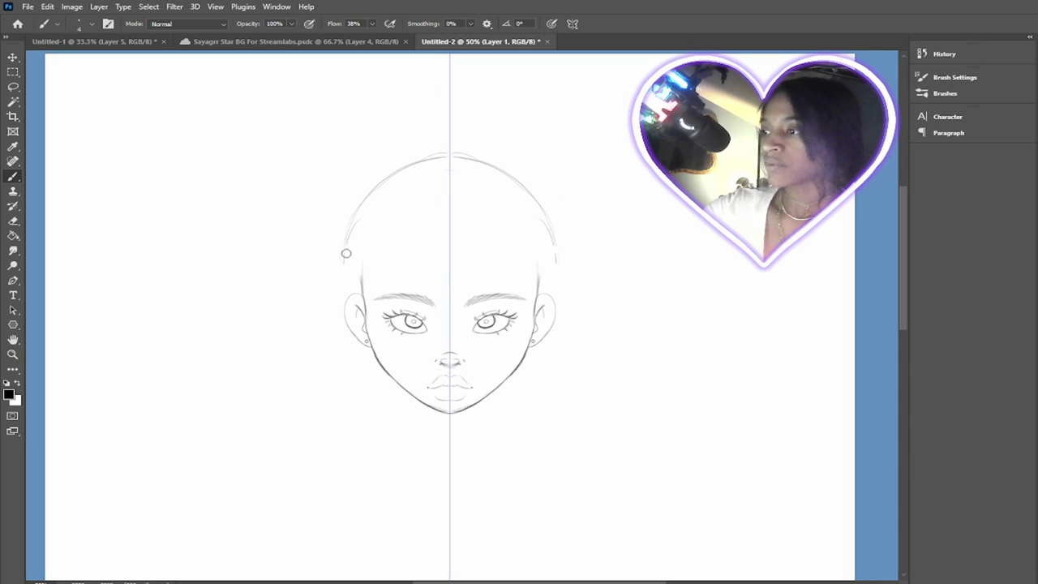
key(ctrl+z)
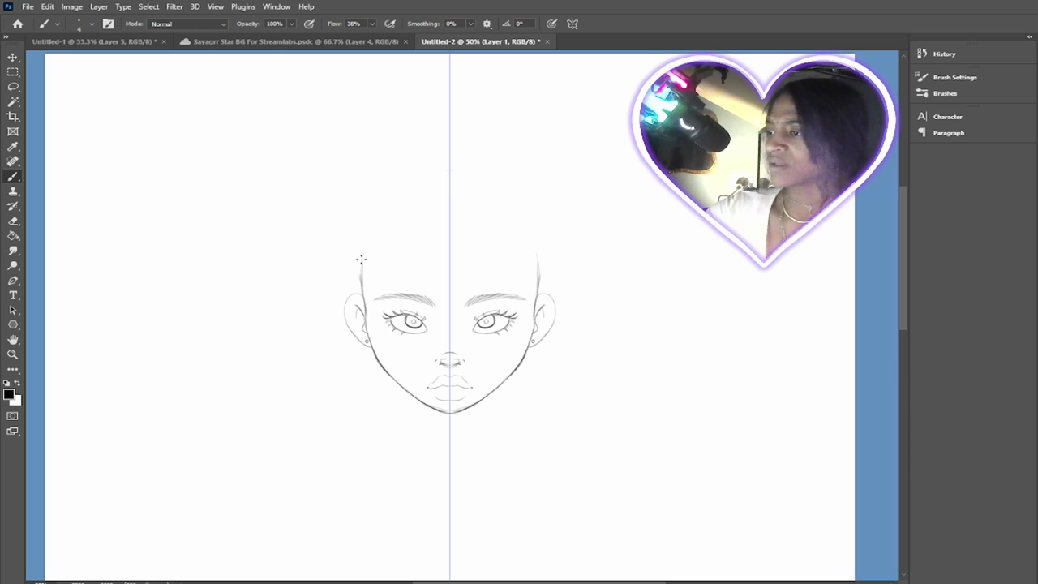
drag(362, 260, 364, 250)
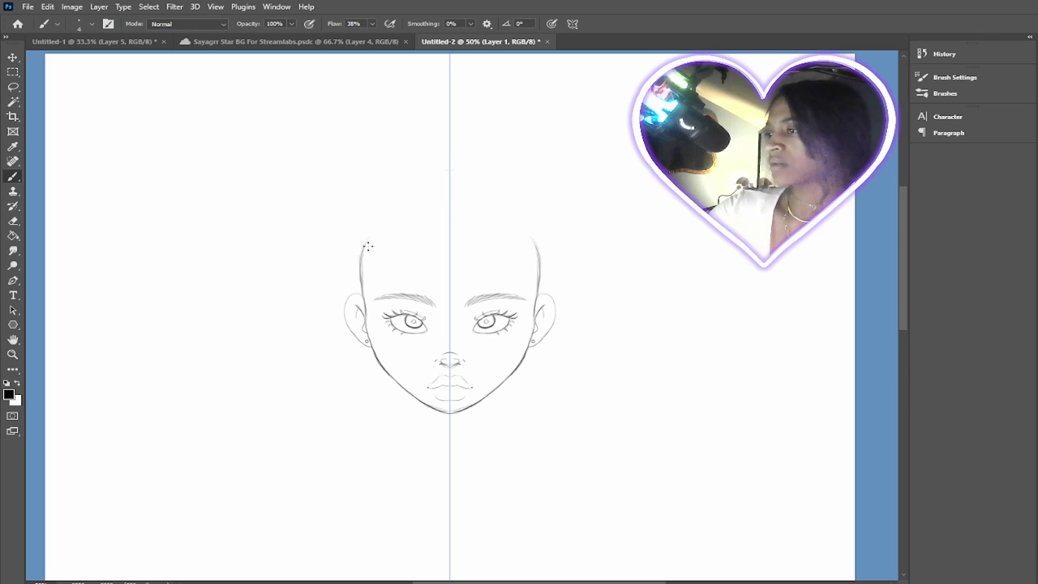
drag(400, 211, 458, 202)
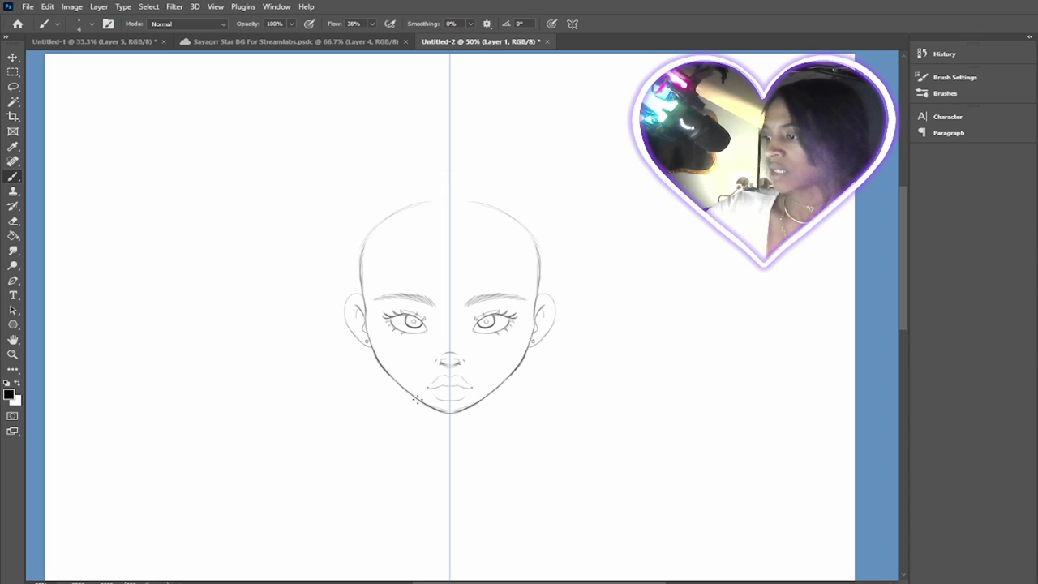
Reinforce the lower jaw contour and sketch mirrored neck lines curving outward below it toward the shoulders
drag(432, 410, 395, 381)
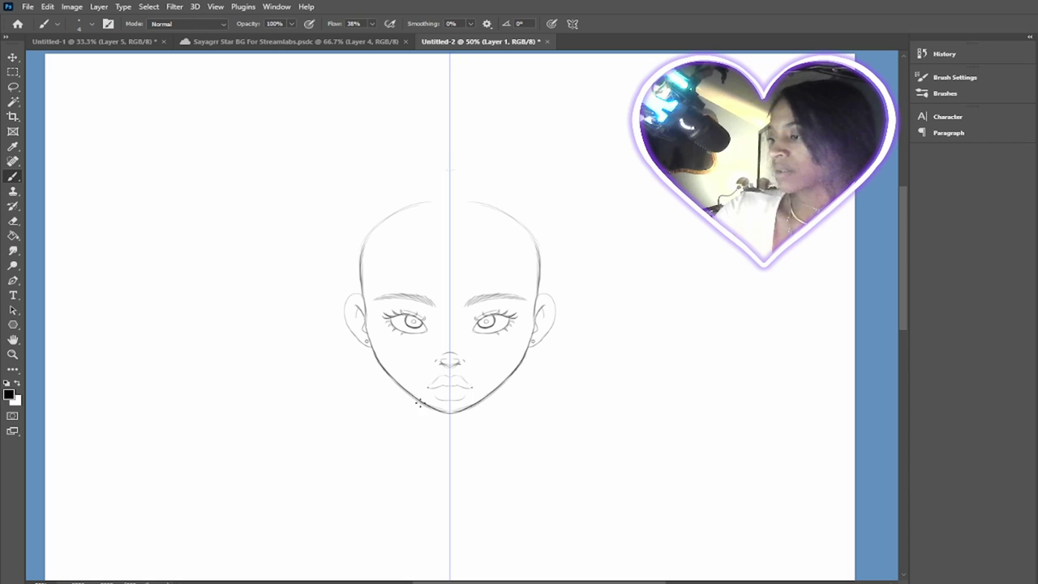
drag(416, 404, 415, 420)
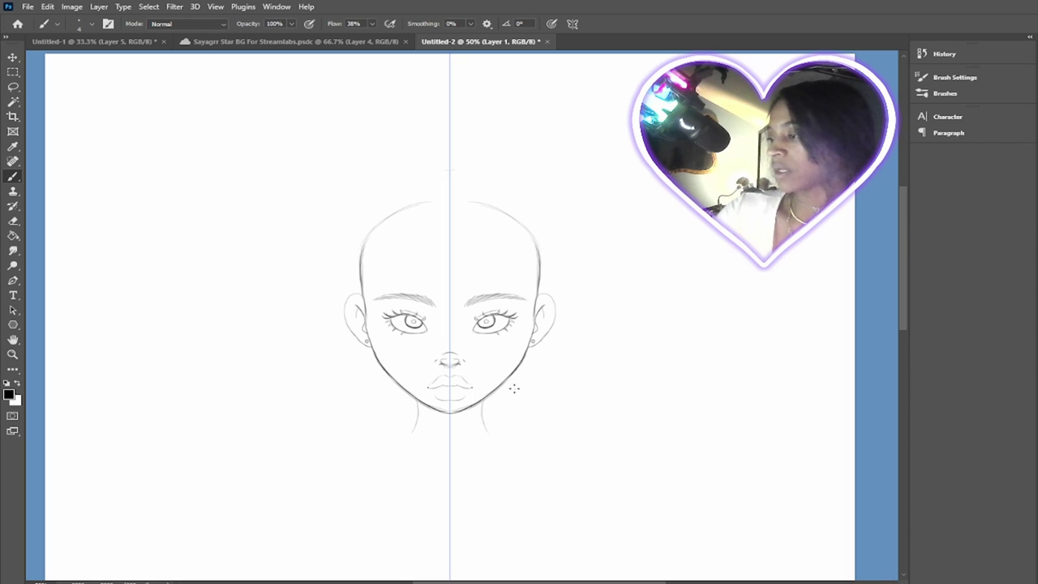
drag(483, 400, 498, 444)
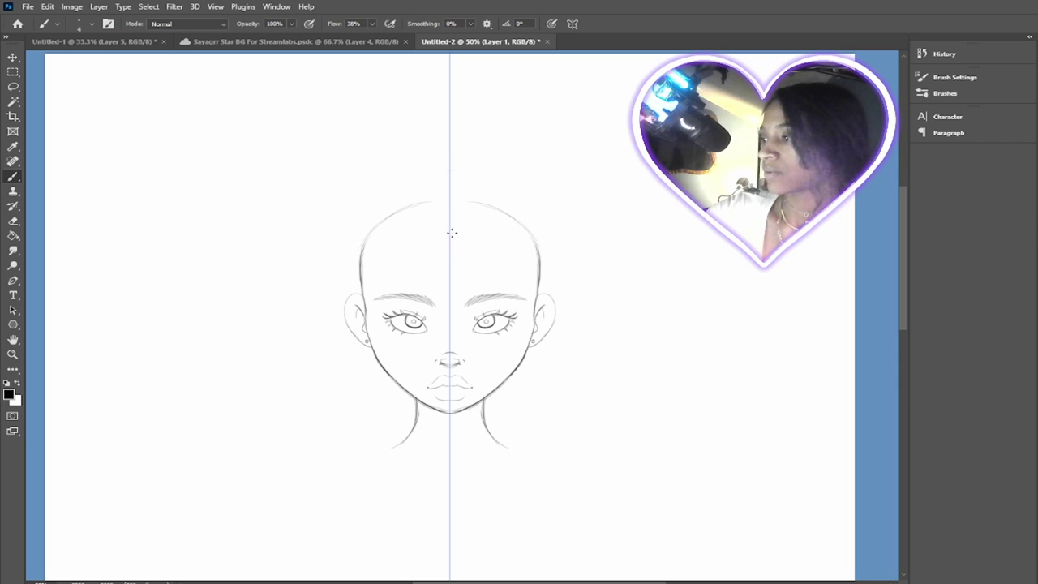
Sketch a center-parted hairline with curved face-framing strands falling down both sides of the forehead
mouse_move(439, 234)
mouse_down()
mouse_move(475, 233)
mouse_move(463, 233)
mouse_move(482, 272)
mouse_up()
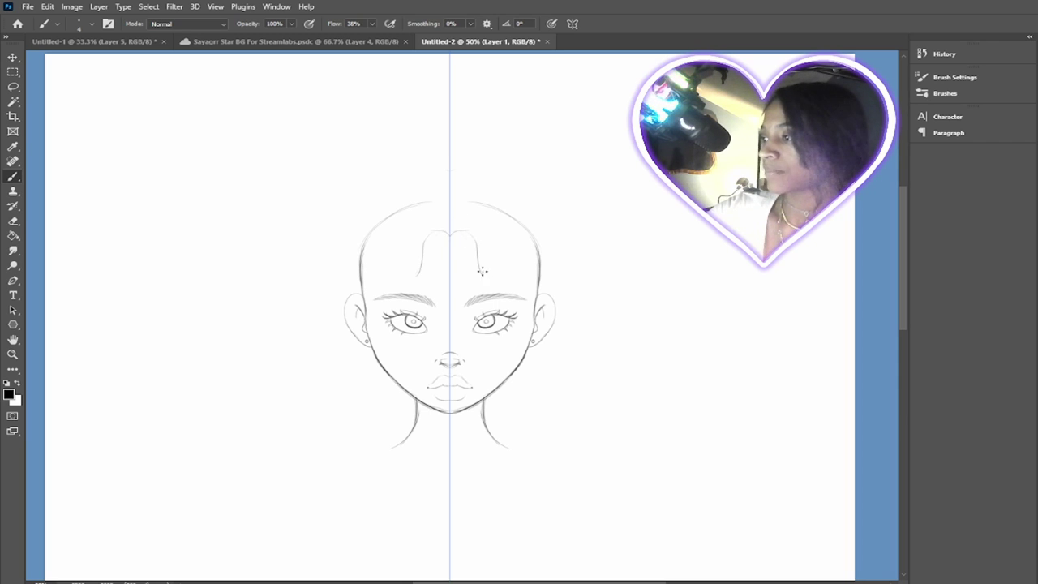
drag(461, 234, 485, 271)
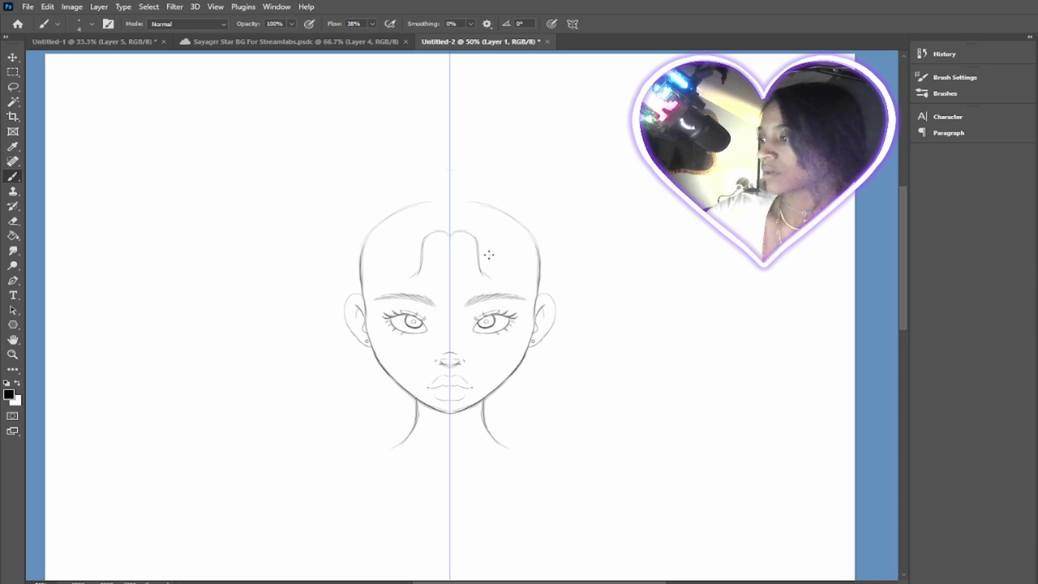
mouse_move(455, 230)
mouse_down()
mouse_move(480, 230)
mouse_move(486, 274)
mouse_move(482, 232)
mouse_move(464, 242)
mouse_up()
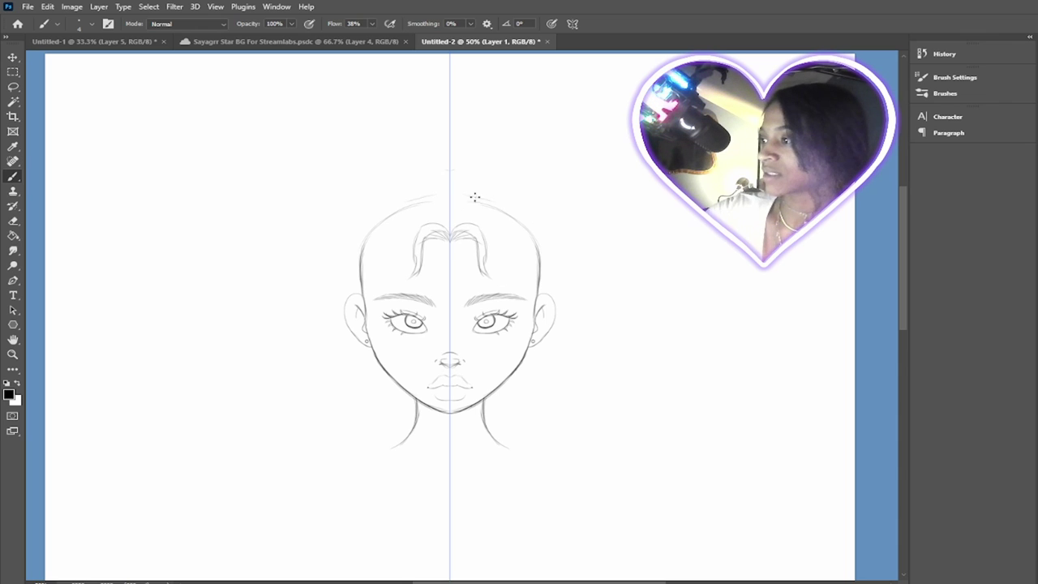
Sketch the long hair outline from the crown past the ears, with inner locks curving beside the neck to rounded ends
drag(542, 238, 566, 331)
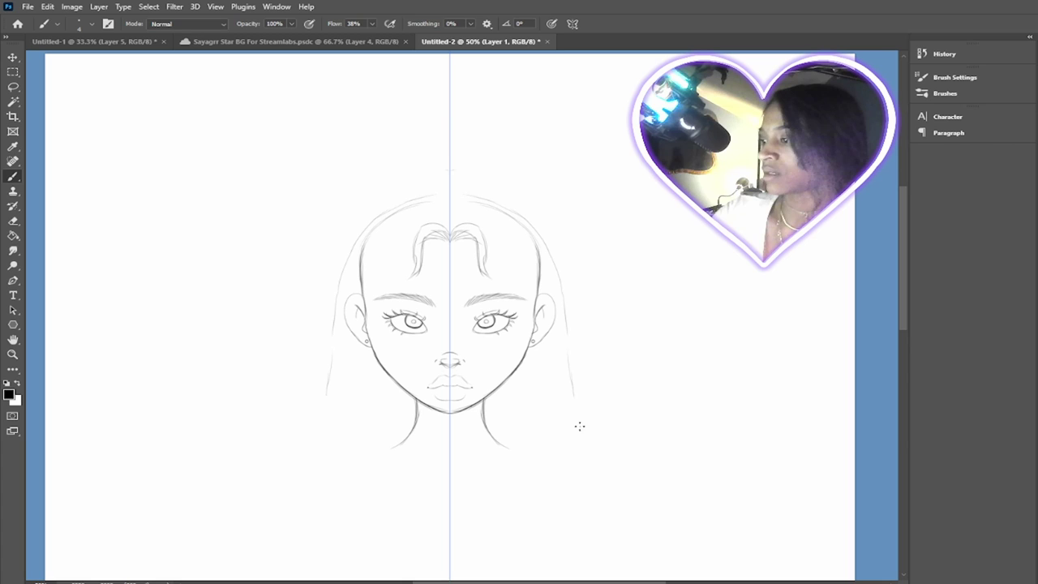
drag(580, 426, 591, 510)
drag(580, 424, 590, 469)
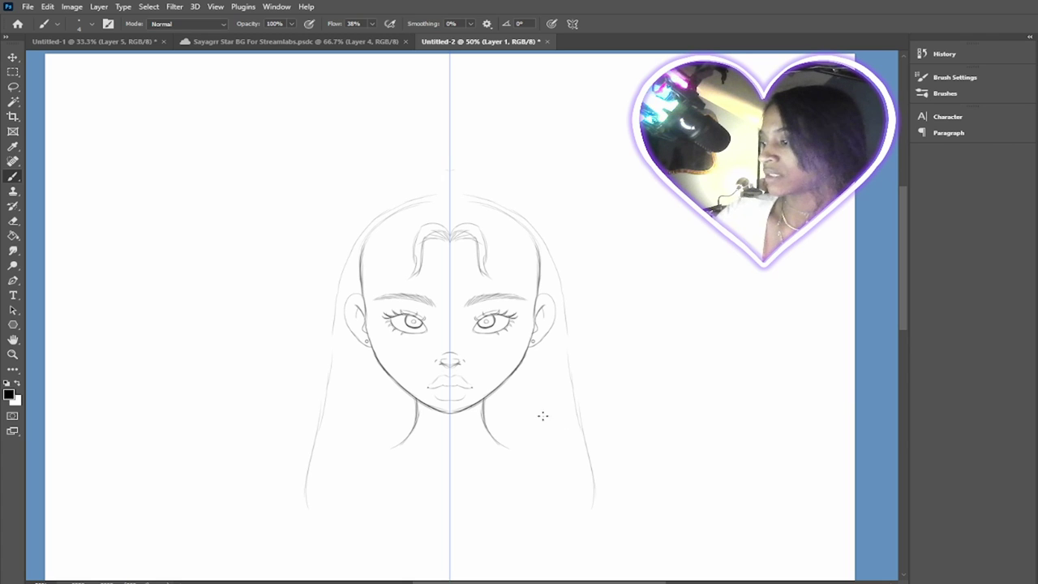
mouse_move(510, 420)
mouse_down()
mouse_move(501, 494)
mouse_move(470, 531)
mouse_move(568, 507)
mouse_move(577, 438)
mouse_up()
mouse_move(566, 501)
mouse_down()
mouse_move(582, 407)
mouse_move(570, 318)
mouse_up()
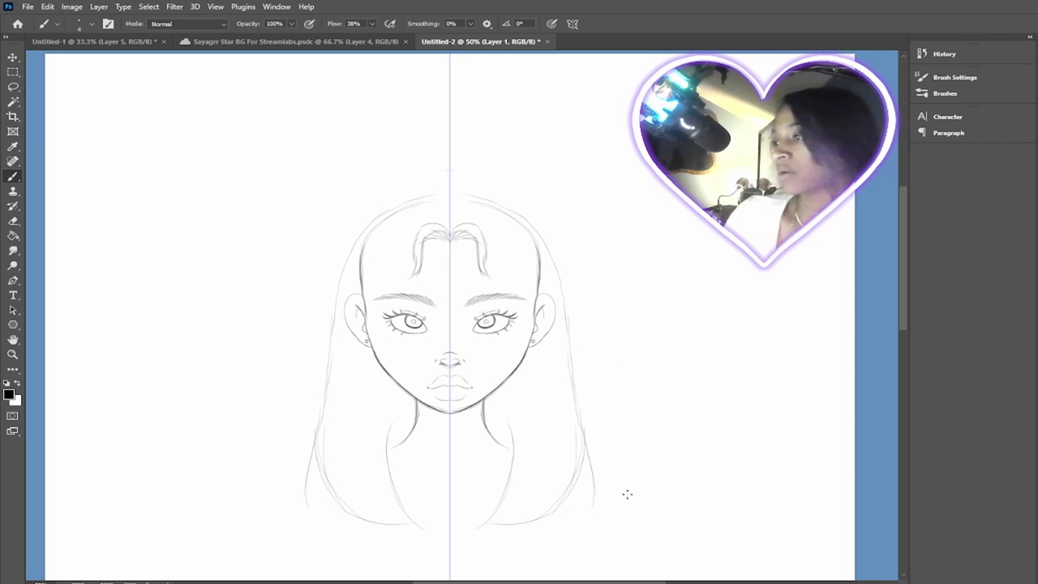
Sketch side locks sweeping from the center part over the upper ears to pointed tips, adding short strands at the hairline
key(ctrl+z)
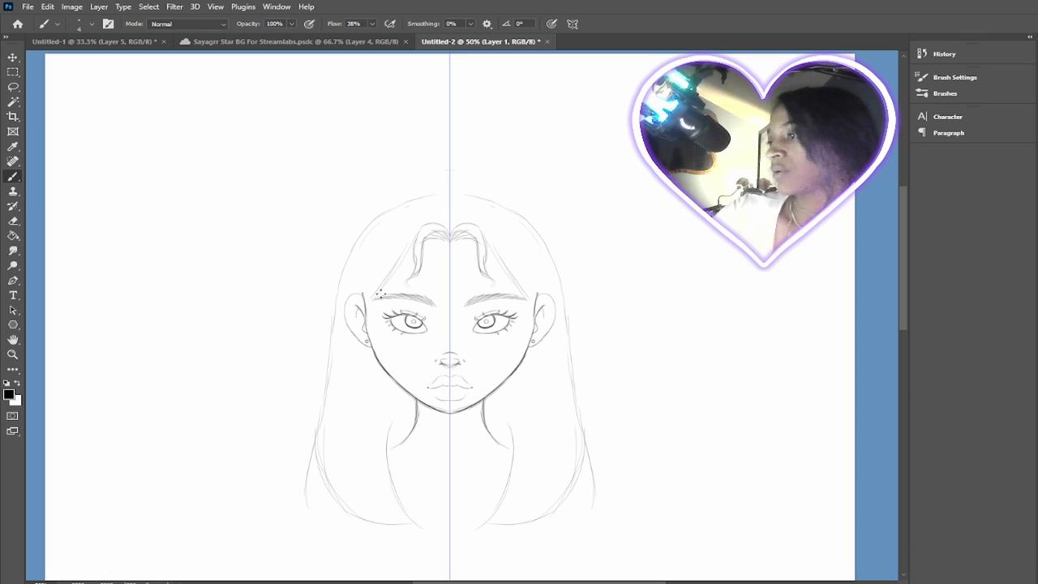
drag(373, 299, 390, 277)
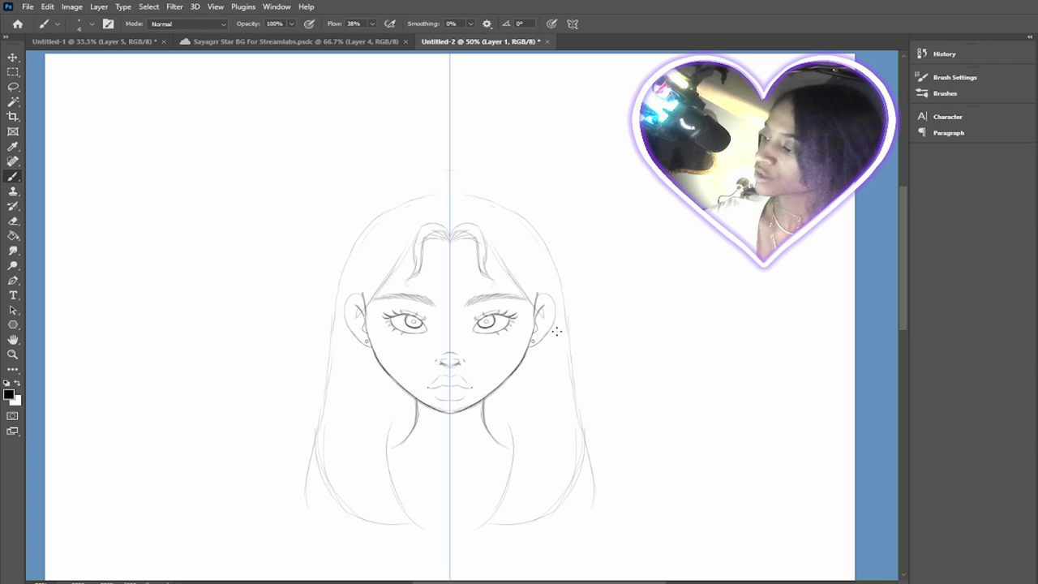
drag(557, 331, 537, 313)
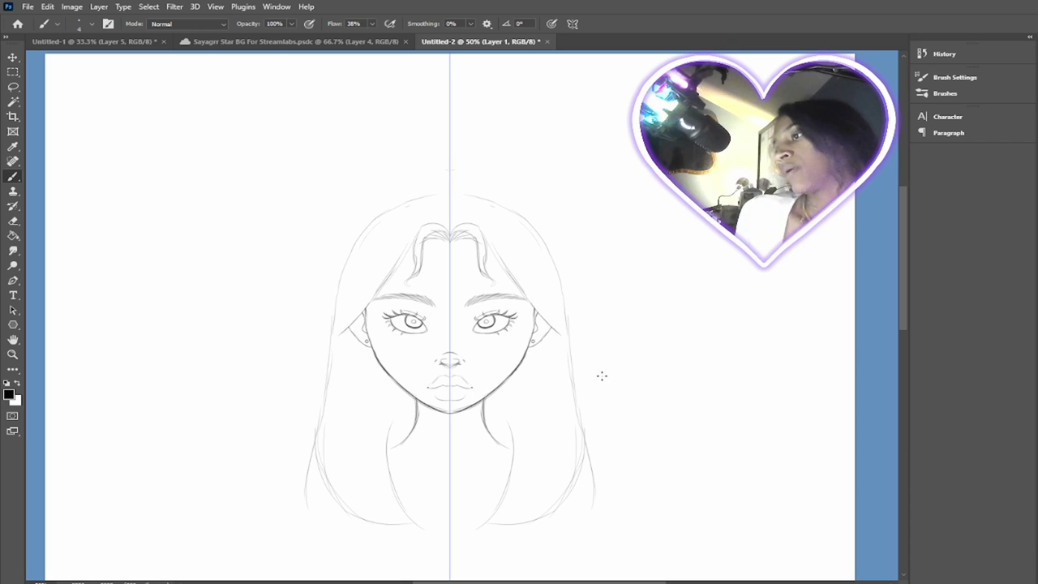
drag(338, 279, 307, 360)
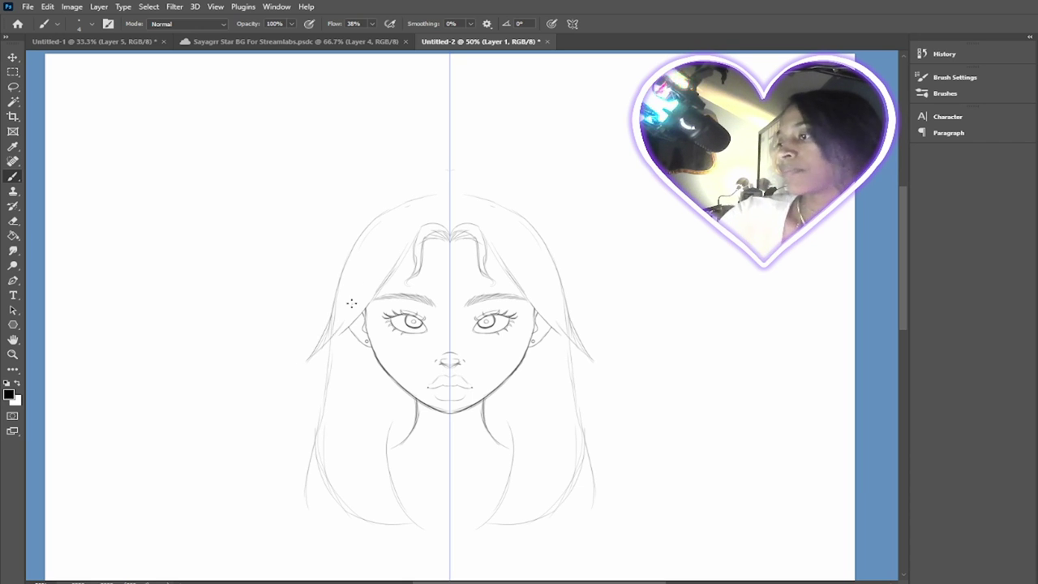
key(ctrl+z)
key(ctrl+z)
drag(457, 231, 450, 251)
drag(467, 245, 474, 253)
Sketch the collarbone lines and a V-shaped neckline below the neck, with shoulders sloping outward beside the hair
drag(393, 468, 450, 499)
drag(458, 497, 504, 496)
drag(509, 465, 466, 492)
drag(471, 453, 513, 450)
drag(582, 473, 608, 497)
drag(583, 473, 616, 516)
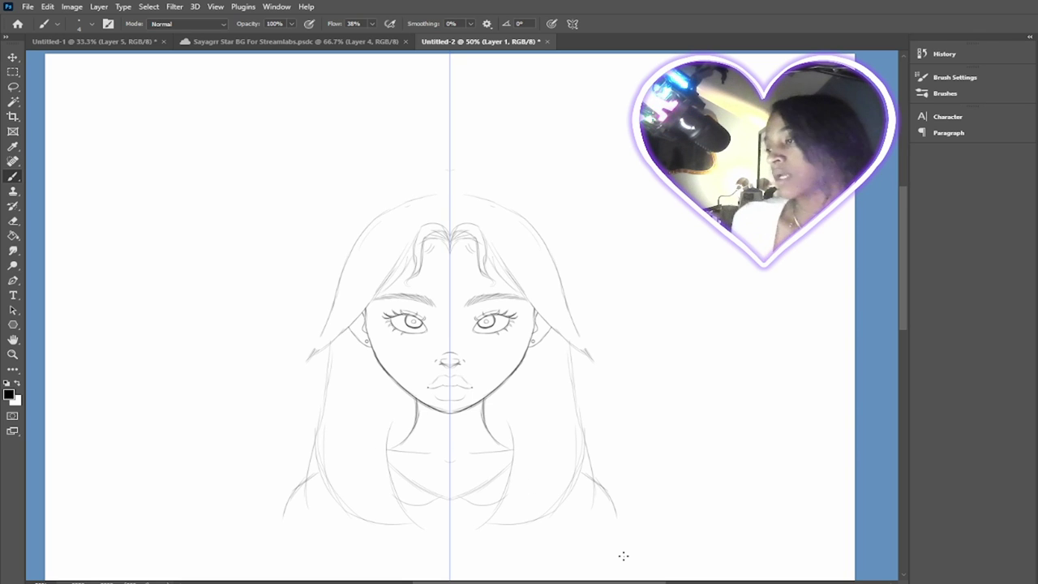
Redraw the pointed tips of the side locks and retrace the long hair edges falling below them
drag(577, 336, 595, 361)
drag(583, 344, 595, 361)
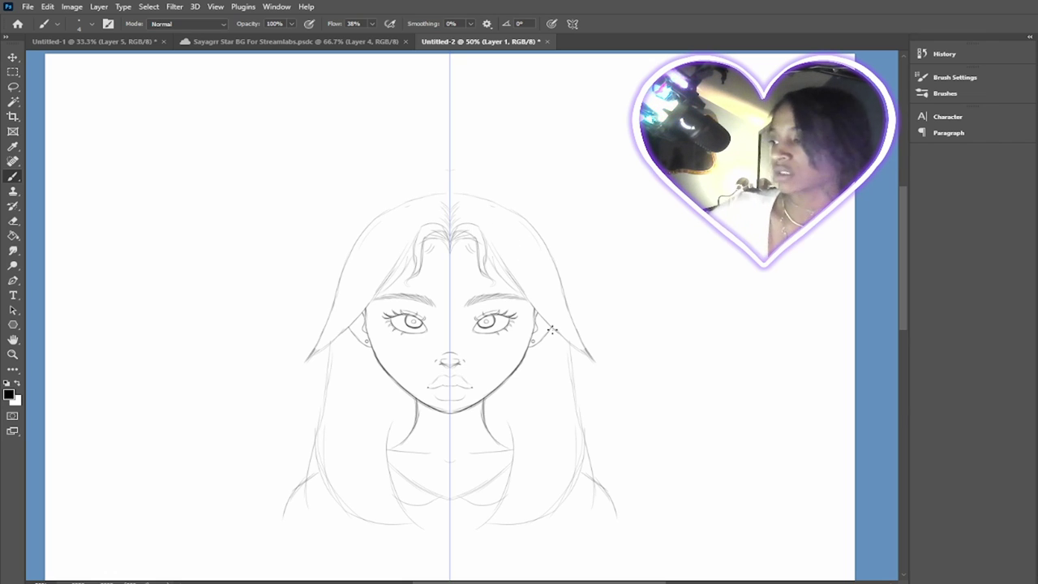
key(ctrl+z)
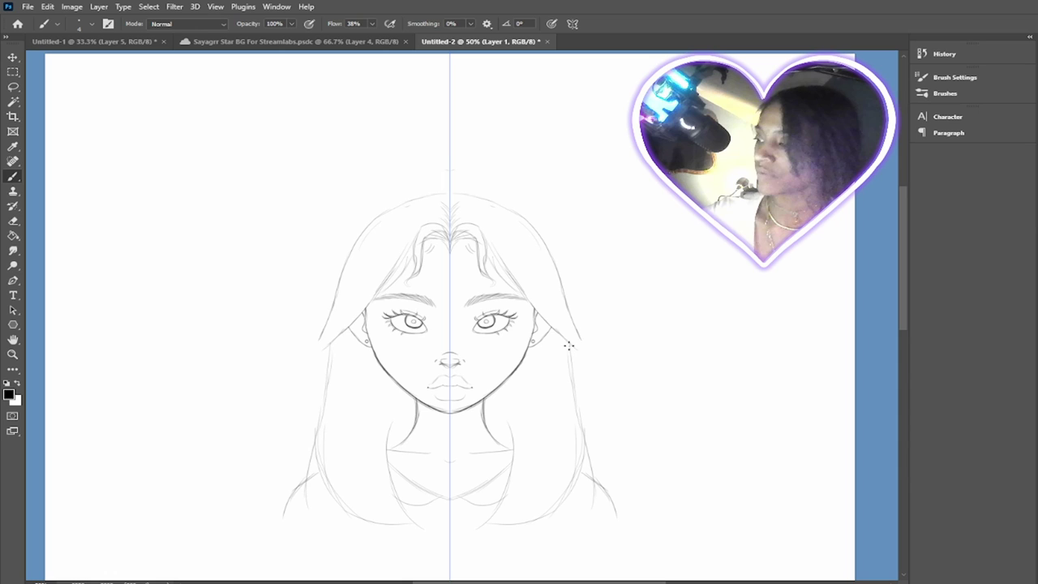
mouse_move(568, 343)
mouse_down()
mouse_move(598, 365)
mouse_move(584, 347)
mouse_move(576, 415)
mouse_up()
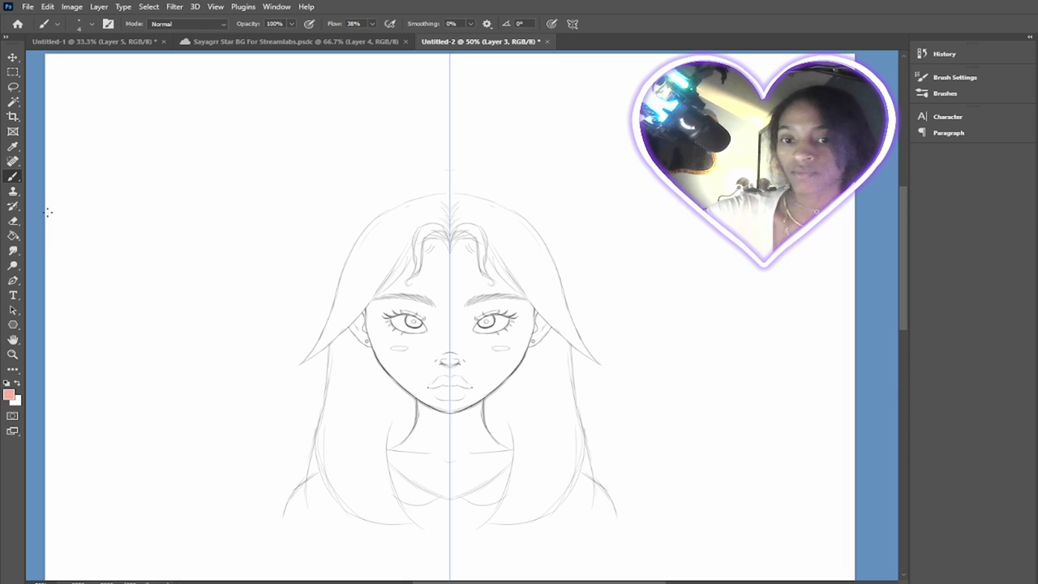
click(13, 235)
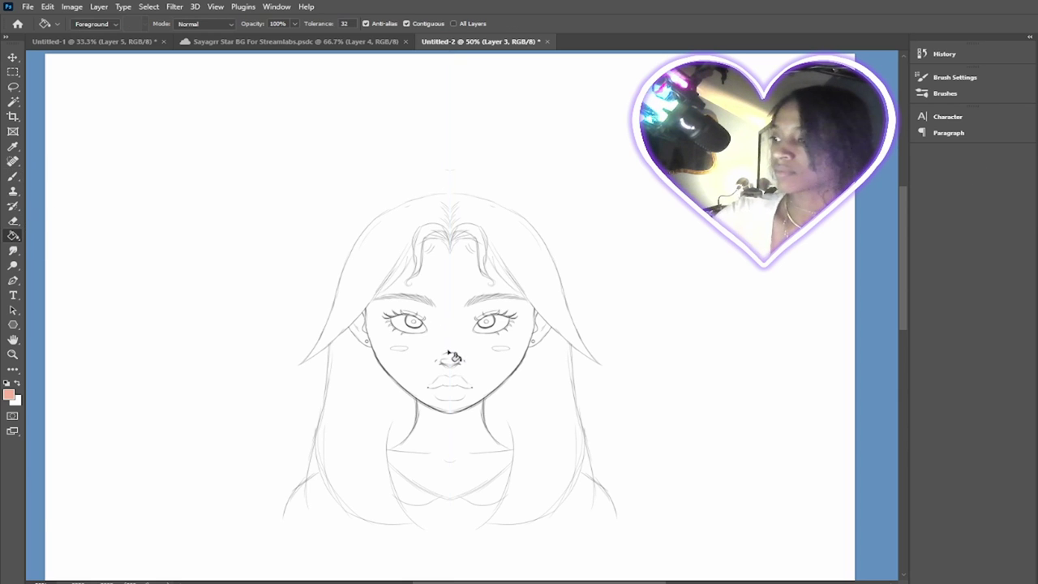
click(12, 176)
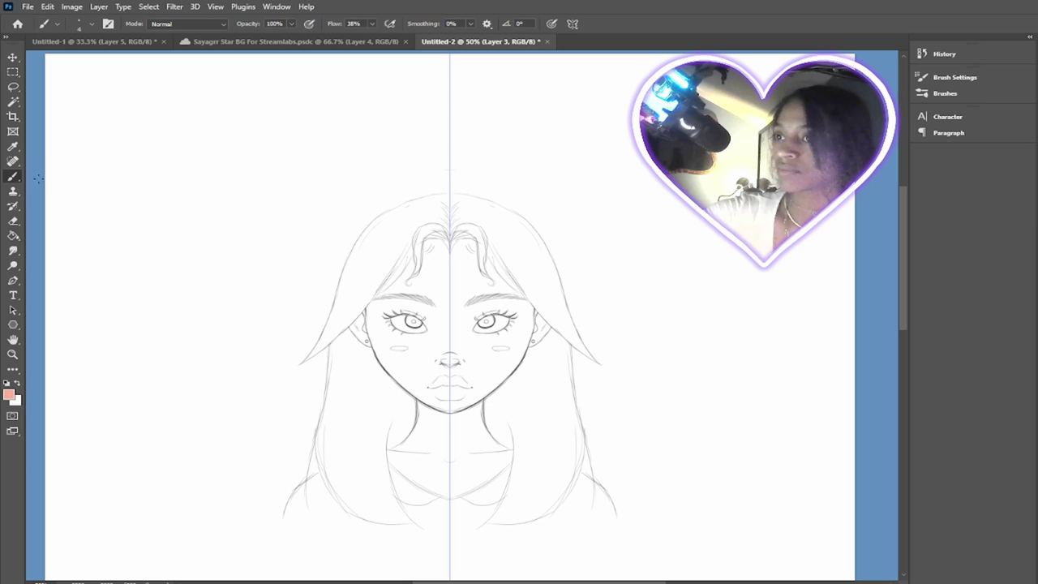
Enlarge the brush and paint the face, ears, neck and upper chest in flat peach pink
key(bracketright)
key(bracketright)
key(bracketright)
key(bracketright)
key(bracketright)
key(bracketright)
key(bracketright)
key(bracketright)
key(bracketright)
key(bracketright)
key(bracketright)
key(bracketright)
key(bracketright)
key(bracketright)
key(bracketright)
key(bracketright)
key(bracketright)
key(bracketright)
key(bracketright)
key(bracketright)
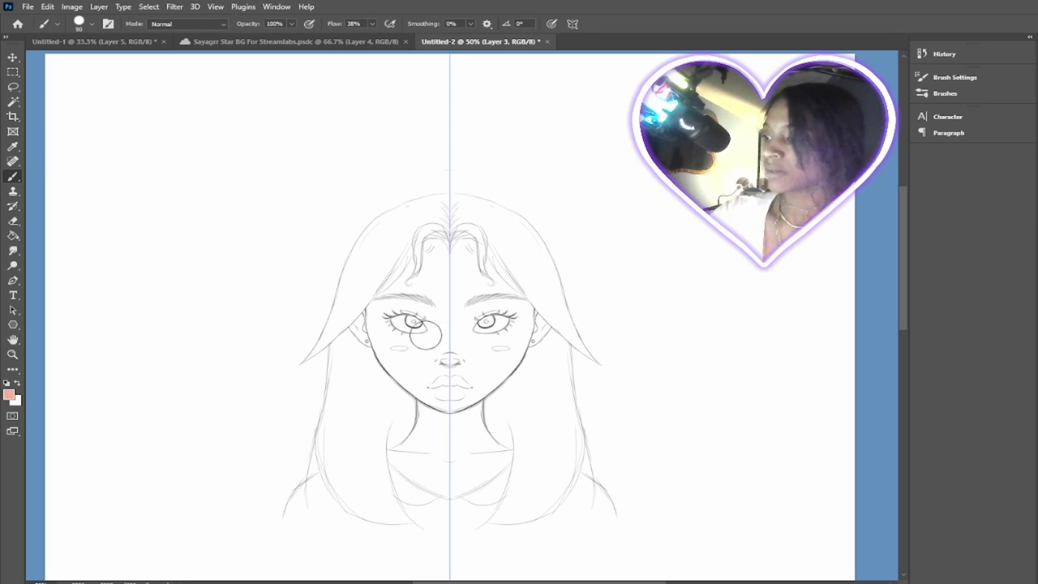
mouse_move(388, 326)
mouse_down()
mouse_move(405, 349)
mouse_move(390, 318)
mouse_move(408, 366)
mouse_move(410, 335)
mouse_move(369, 315)
mouse_move(427, 452)
mouse_move(435, 390)
mouse_move(403, 455)
mouse_up()
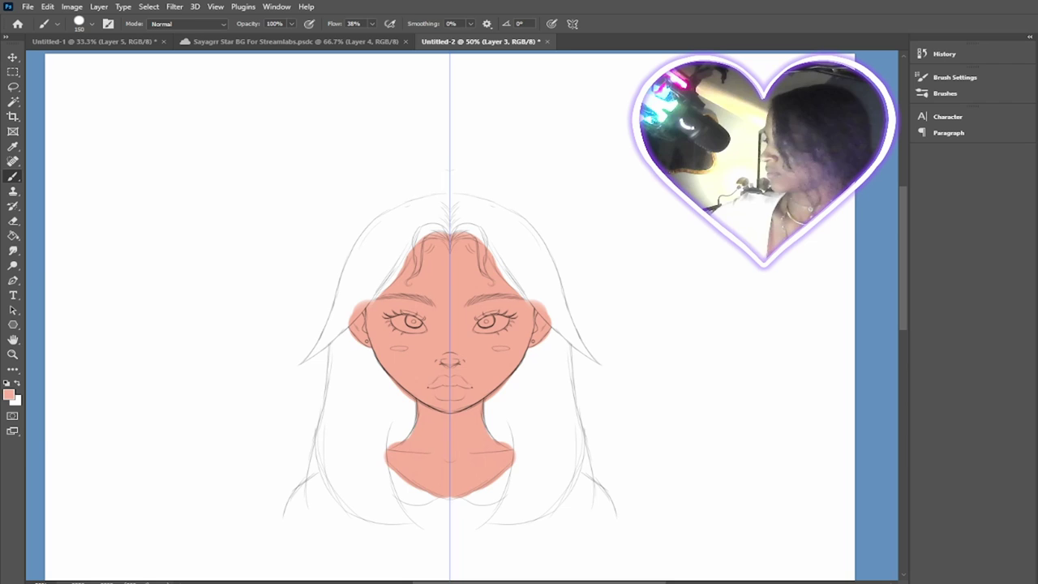
Fill the background layer behind the portrait with gray-brown
key(alt+bracketleft)
key(g)
key(alt+BackSpace)
key(alt+bracketright)
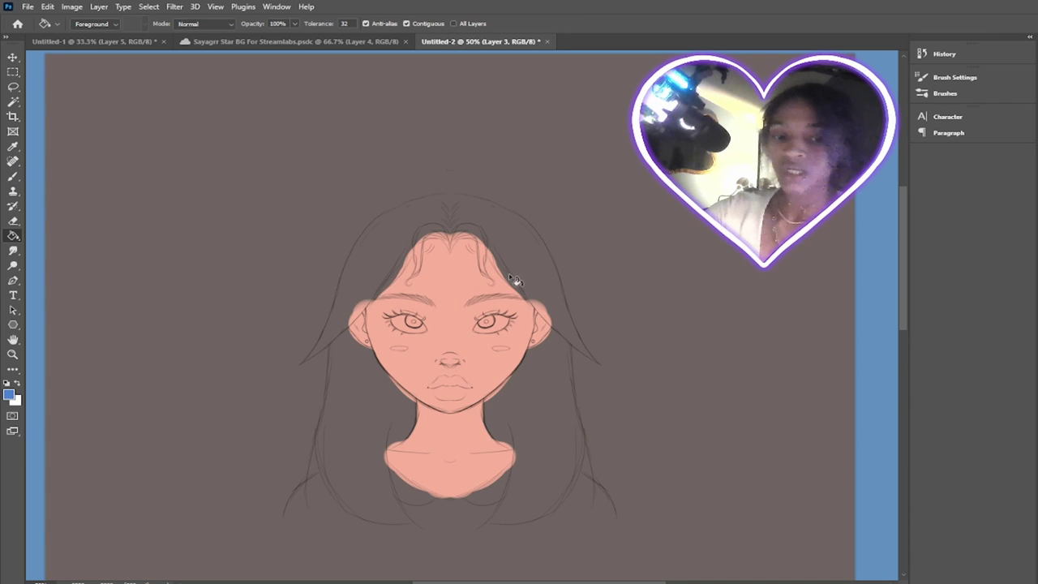
Paint the crown and pointed side locks of the hair in flat blue, following the sketched outline
key(b)
mouse_move(494, 232)
mouse_down()
mouse_move(533, 280)
mouse_move(509, 237)
mouse_move(527, 281)
mouse_move(498, 242)
mouse_move(520, 284)
mouse_move(497, 241)
mouse_move(560, 323)
mouse_move(528, 281)
mouse_move(554, 318)
mouse_move(540, 283)
mouse_move(578, 348)
mouse_up()
key(bracketleft)
key(bracketleft)
key(bracketleft)
key(bracketleft)
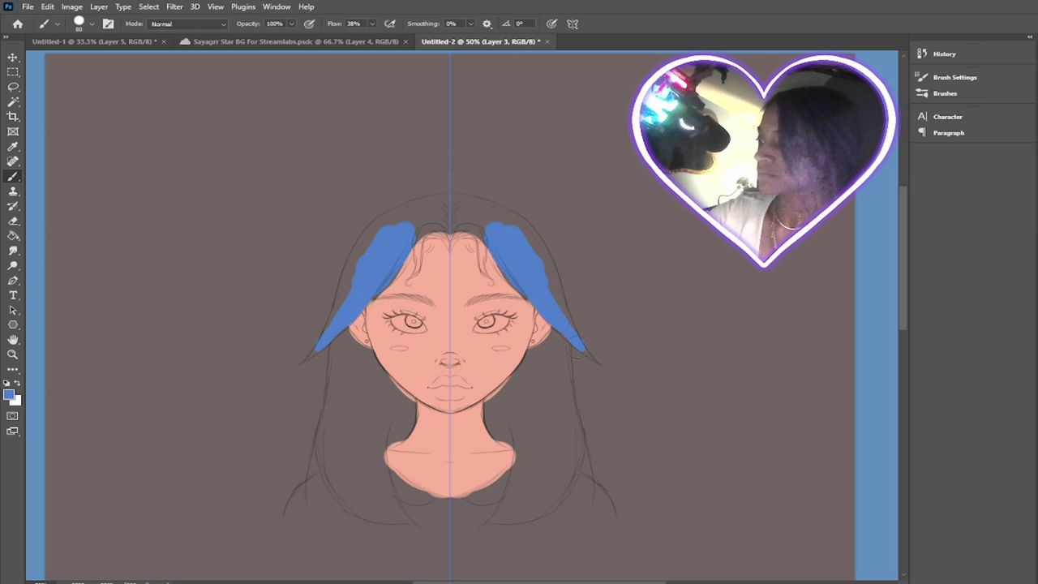
drag(537, 243, 565, 324)
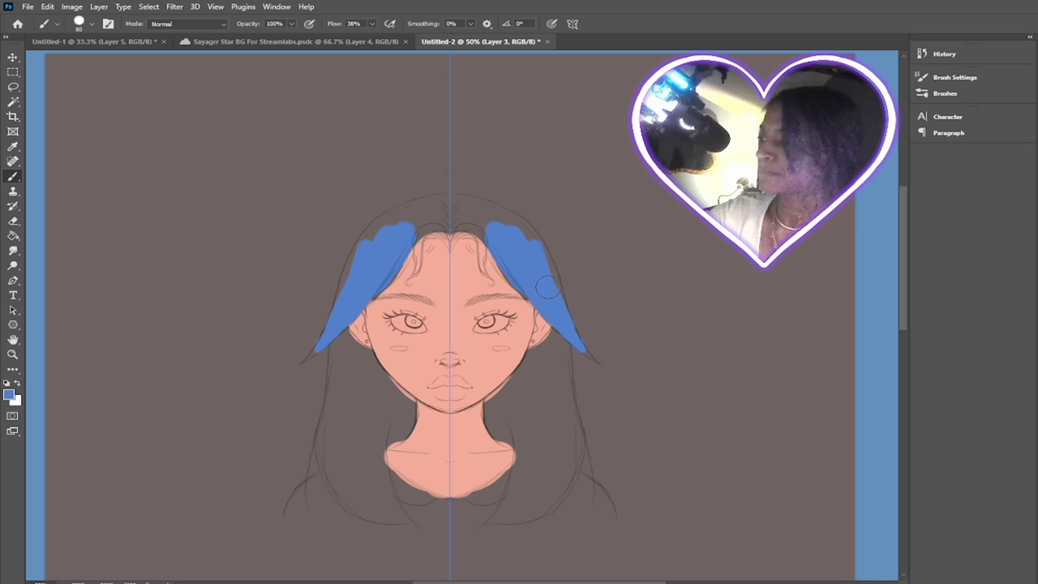
drag(548, 286, 558, 295)
mouse_move(470, 203)
mouse_down()
mouse_move(503, 241)
mouse_move(447, 204)
mouse_move(522, 242)
mouse_move(463, 207)
mouse_move(519, 230)
mouse_move(472, 205)
mouse_move(504, 219)
mouse_move(544, 272)
mouse_move(520, 231)
mouse_move(547, 280)
mouse_up()
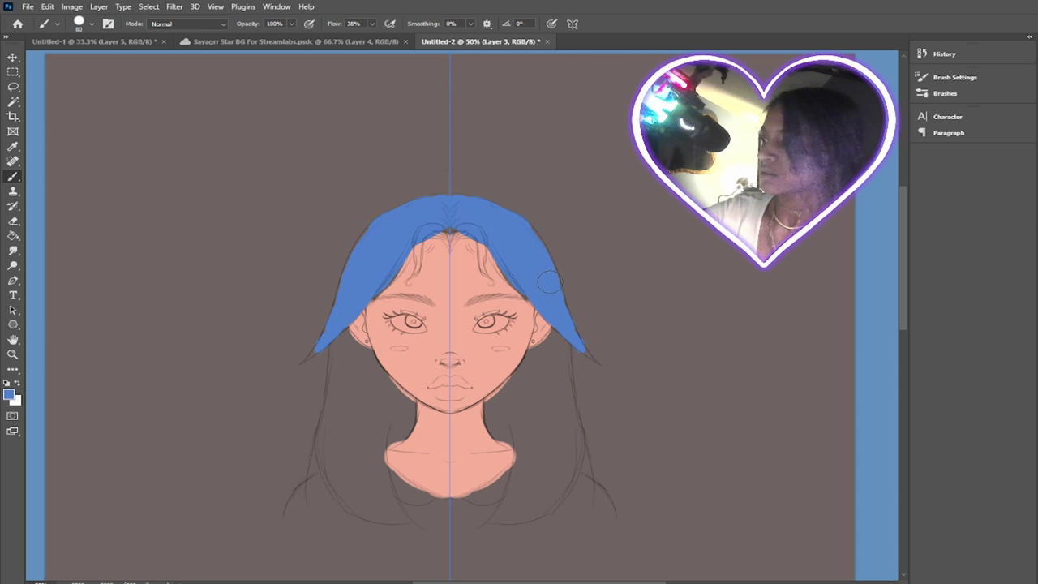
Paint the long hair lengths blue down to their rounded ends and color the irises green with black pupils
mouse_move(344, 350)
mouse_down()
mouse_move(349, 438)
mouse_move(337, 447)
mouse_move(340, 401)
mouse_move(351, 477)
mouse_move(342, 407)
mouse_move(360, 495)
mouse_move(333, 415)
mouse_move(371, 508)
mouse_move(364, 415)
mouse_move(378, 503)
mouse_move(378, 406)
mouse_move(378, 481)
mouse_move(359, 421)
mouse_move(382, 507)
mouse_move(340, 485)
mouse_move(385, 516)
mouse_move(359, 494)
mouse_move(383, 497)
mouse_move(377, 474)
mouse_move(396, 511)
mouse_up()
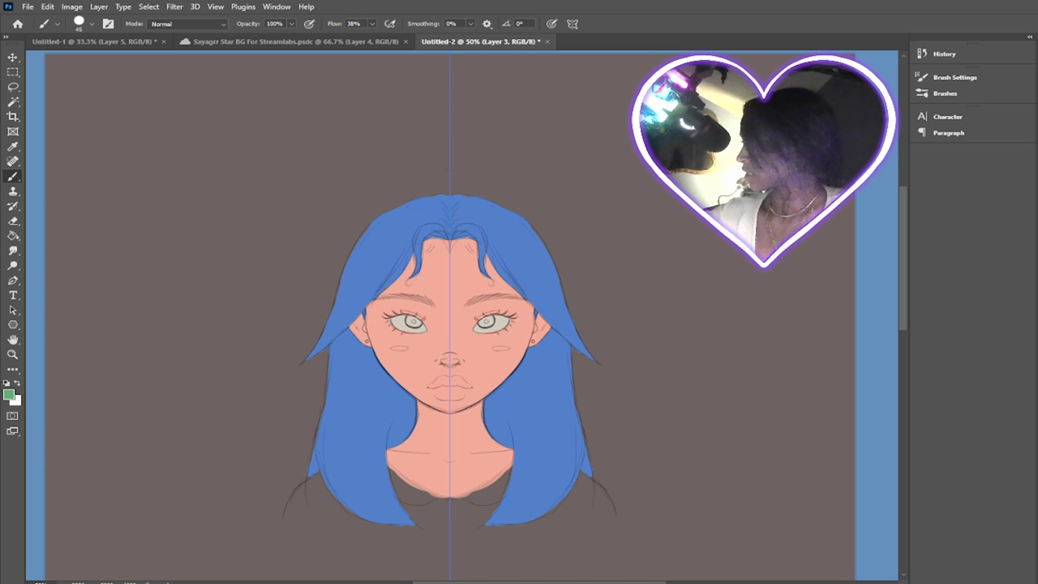
drag(485, 324, 490, 322)
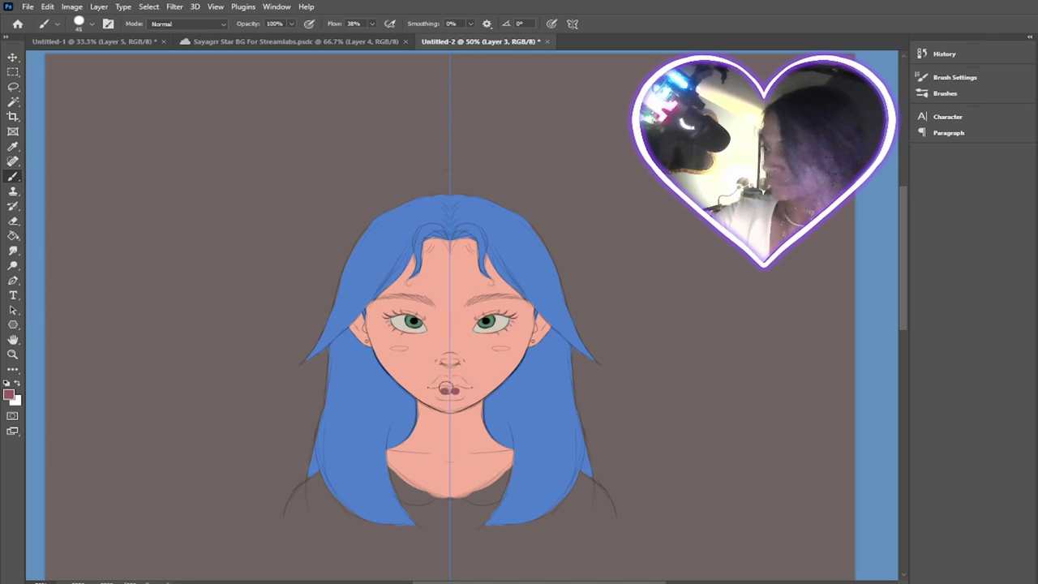
Try filling the lips with mauve using a hard brush, then reddish brown using a soft brush, undoing both attempts
mouse_move(457, 389)
mouse_down()
mouse_move(436, 388)
mouse_move(453, 380)
mouse_up()
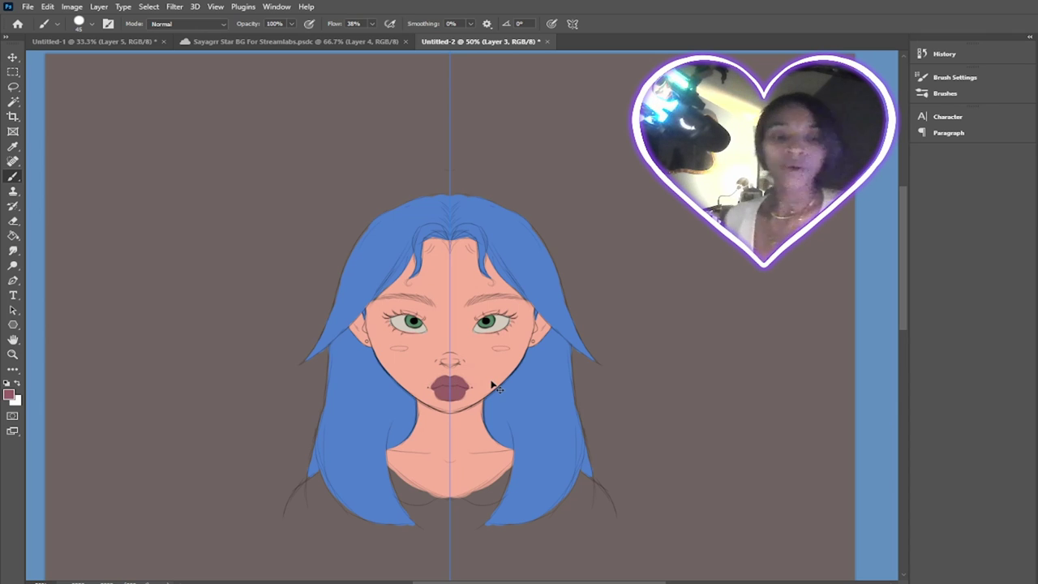
key(ctrl+z)
key(ctrl+z)
key(ctrl+z)
key(ctrl+z)
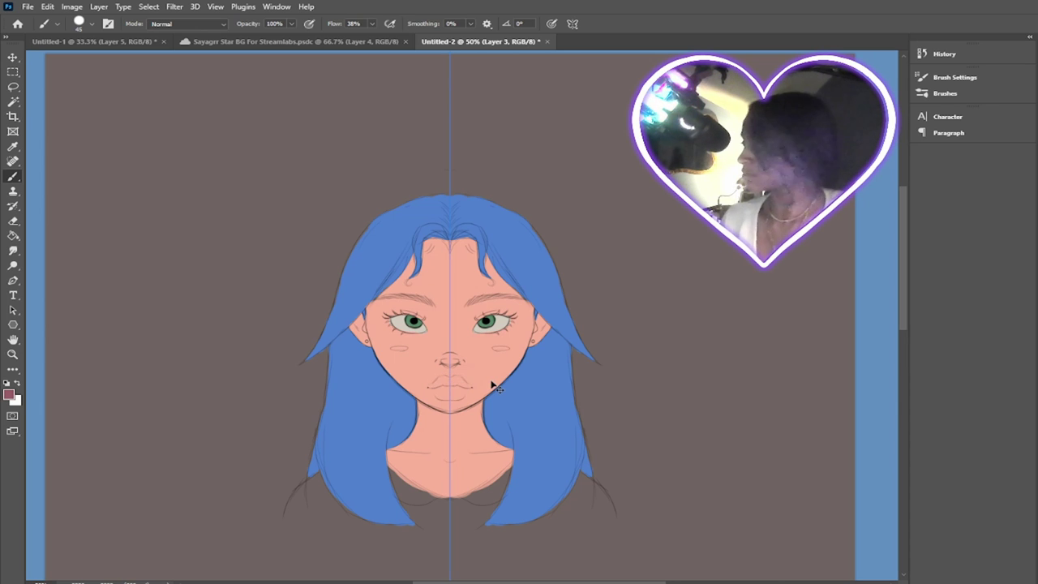
mouse_move(430, 388)
mouse_down()
mouse_move(452, 383)
mouse_move(452, 394)
mouse_up()
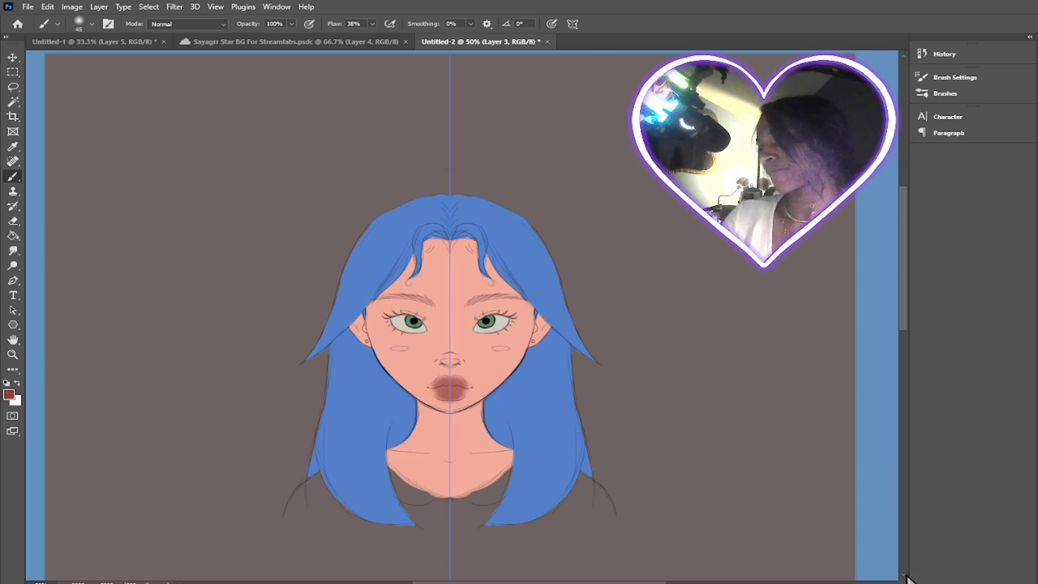
key(ctrl+z)
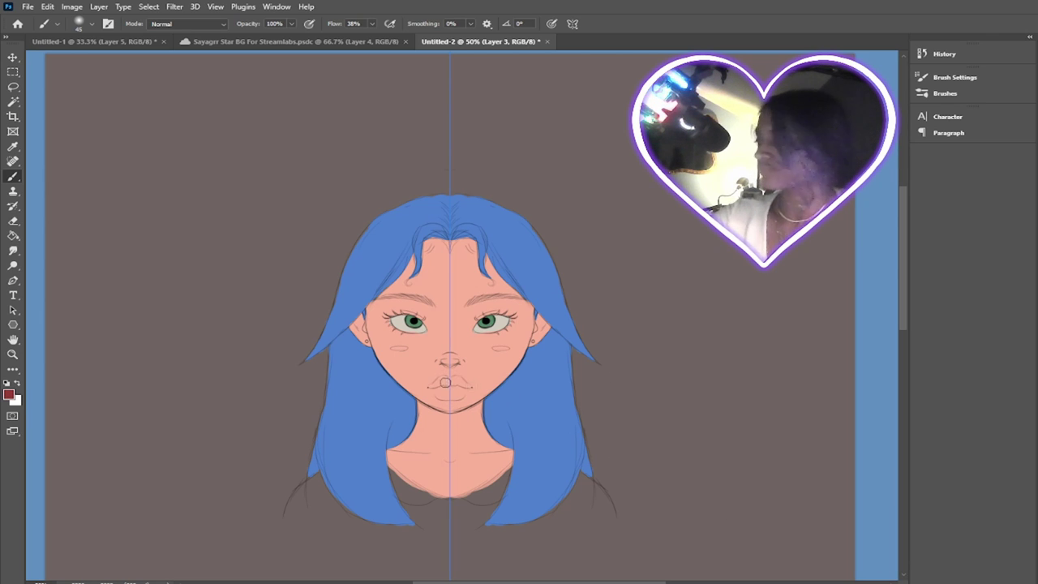
Color the lips dark red with a soft brush and add pink blush to the cheeks and nose
drag(445, 382, 449, 386)
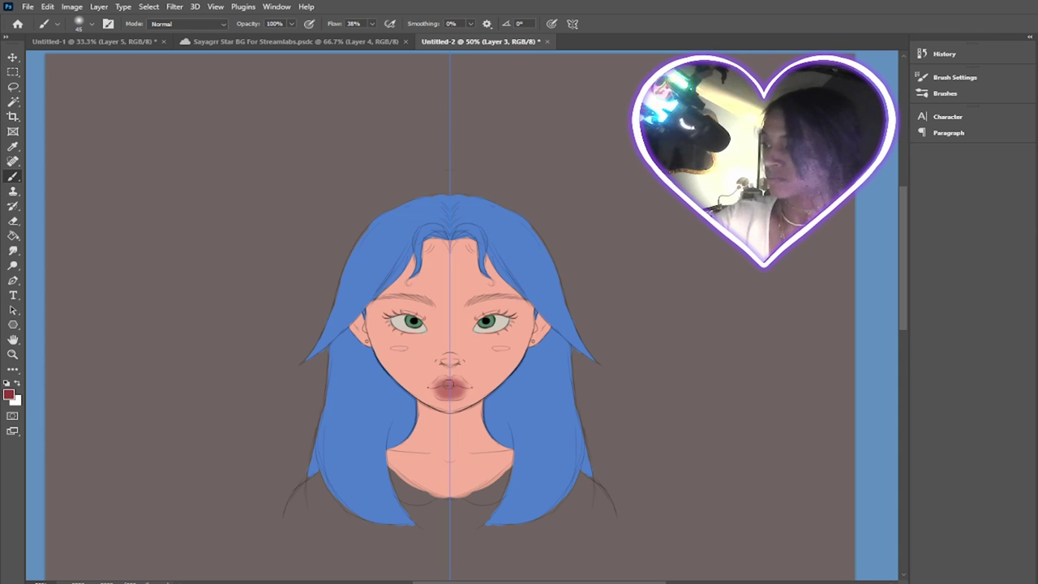
drag(496, 348, 507, 348)
drag(456, 361, 446, 362)
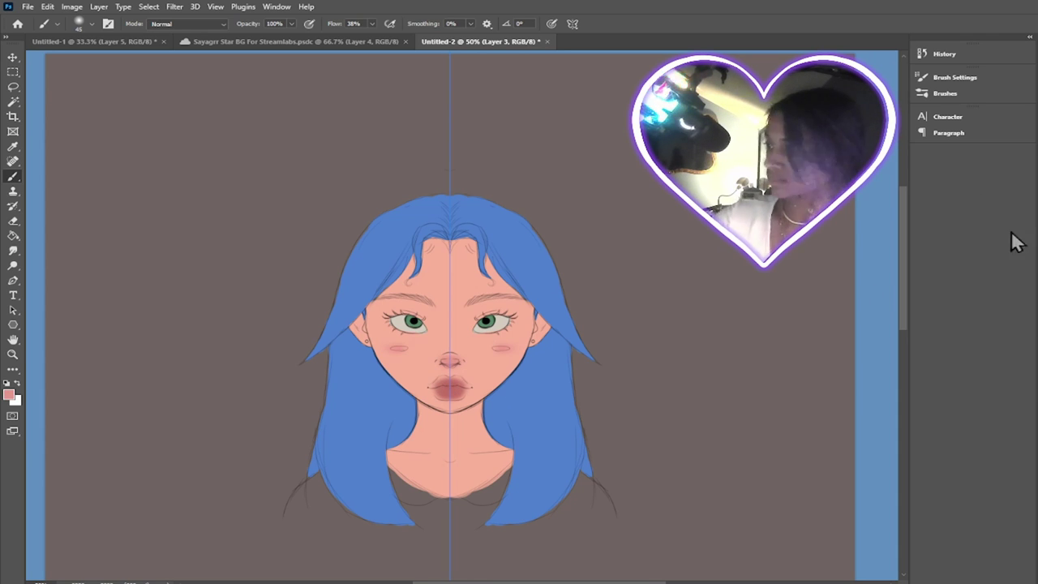
key(.)
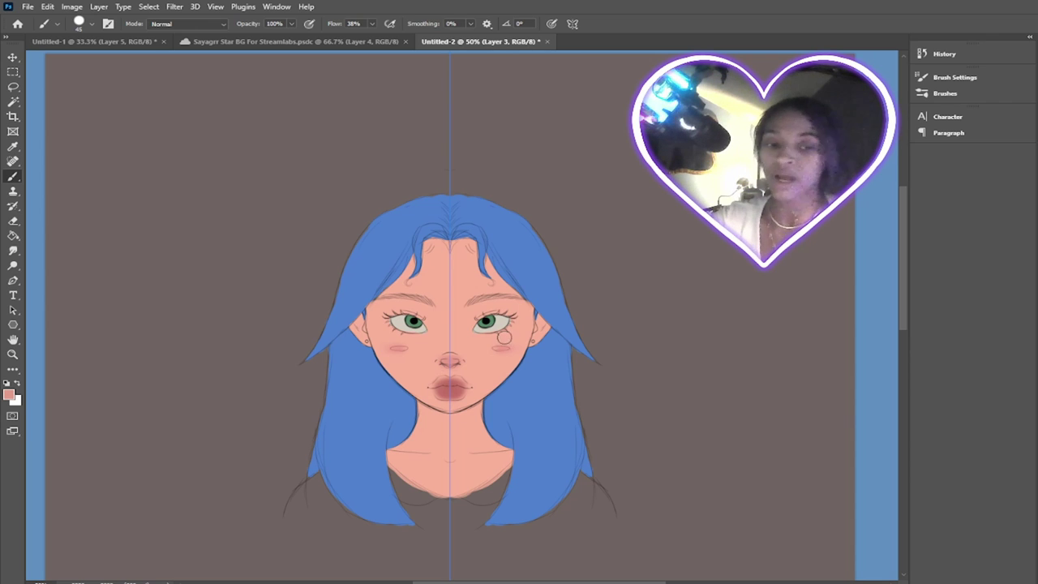
Repaint the irises green and add dark blue hair shadows at the center part, beside the neck and under the side locks
alt+click(490, 322)
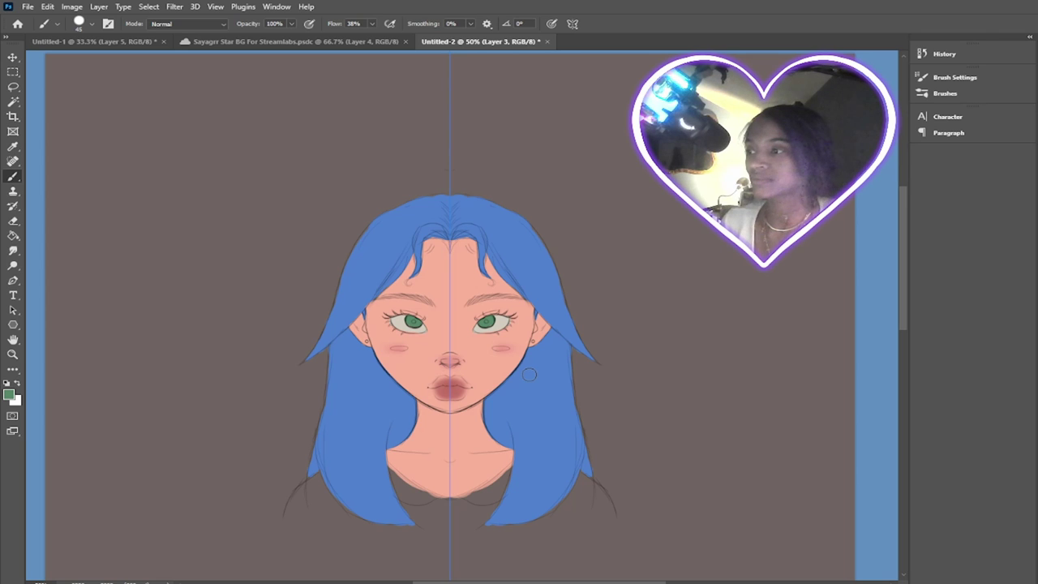
alt+click(520, 250)
alt+click(524, 268)
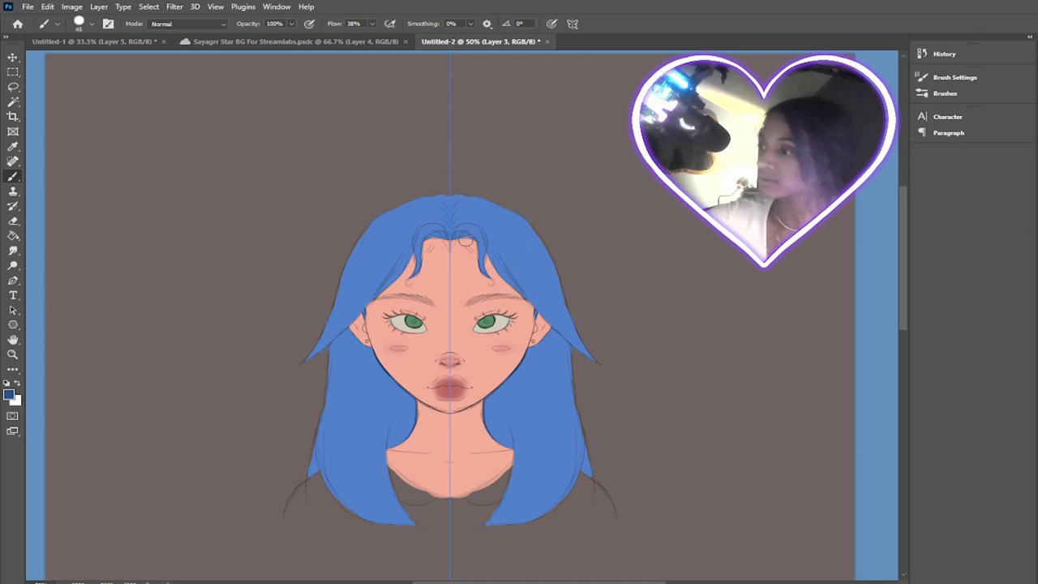
mouse_move(459, 233)
mouse_down()
mouse_move(476, 249)
mouse_move(472, 240)
mouse_up()
key(ctrl+z)
drag(491, 406, 503, 426)
drag(557, 333, 576, 348)
mouse_move(455, 239)
mouse_down()
mouse_move(453, 206)
mouse_move(497, 236)
mouse_up()
Extend the curled front strands in blue and paint a dark gray top with a pale blue-white collar
alt+click(504, 268)
drag(486, 273, 490, 284)
mouse_move(401, 481)
mouse_down()
mouse_move(451, 475)
mouse_move(413, 495)
mouse_move(390, 467)
mouse_move(434, 496)
mouse_move(430, 511)
mouse_move(410, 521)
mouse_move(342, 516)
mouse_move(600, 515)
mouse_up()
Paint the eyebrows in the hair's blue and fill the irises with solid green
alt+click(582, 469)
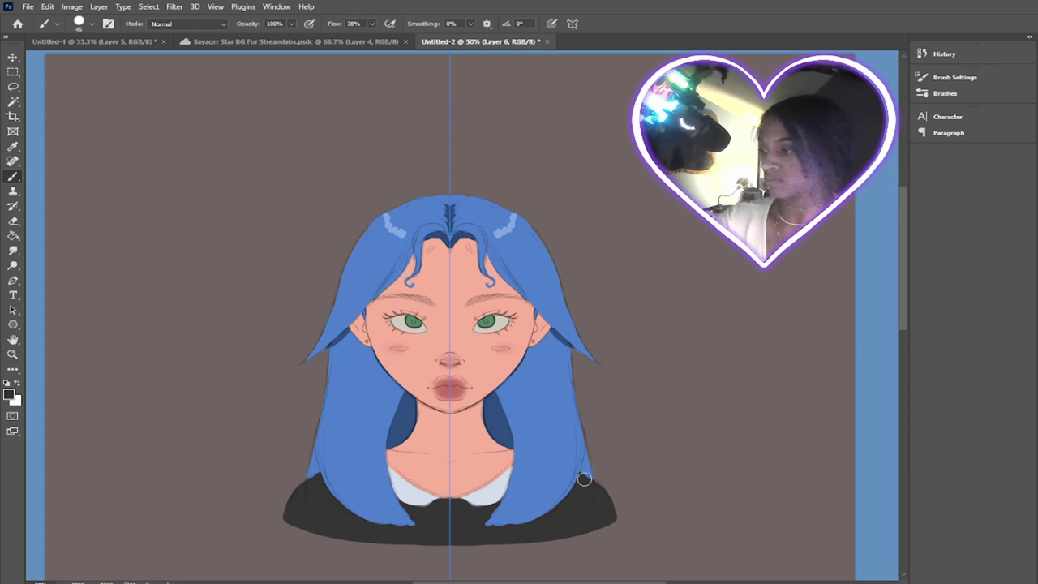
alt+click(577, 471)
mouse_move(467, 305)
mouse_down()
mouse_move(523, 297)
mouse_move(470, 302)
mouse_move(490, 324)
mouse_up()
alt+click(488, 323)
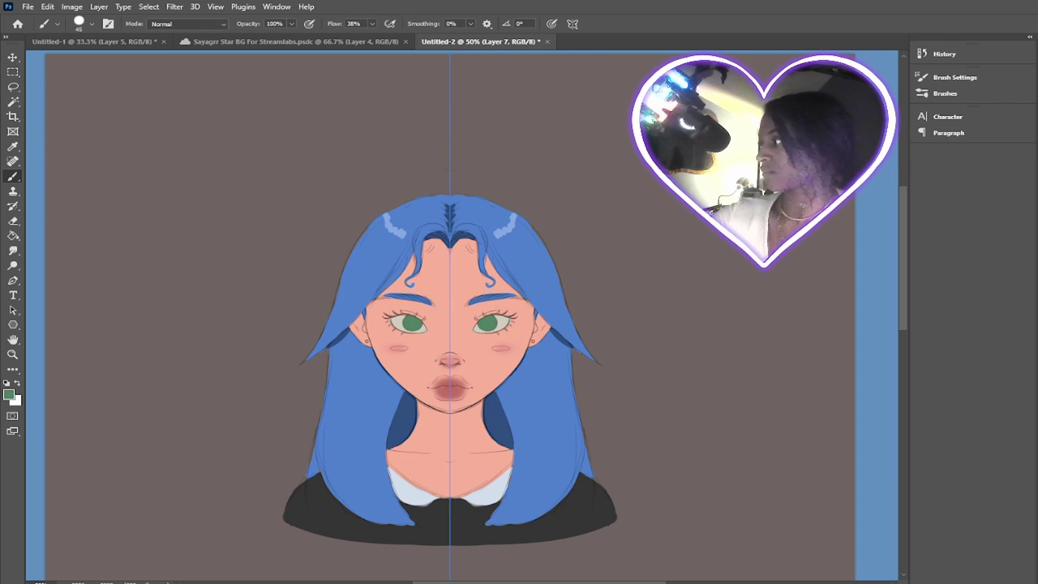
Create a new layer and dot a small white highlight in each iris with a much smaller brush
alt+click(510, 321)
click(486, 321)
key(ctrl+shift+alt+n)
click(489, 322)
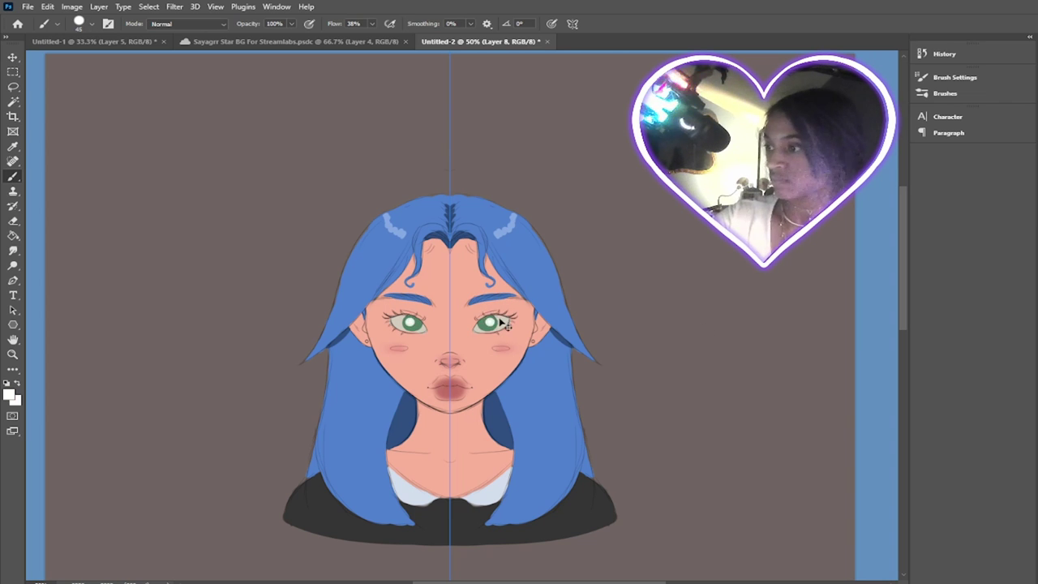
key(ctrl+z)
key([)
key([)
key([)
key([)
key([)
key([)
key([)
key([)
click(488, 322)
Shade the upper eyes, under the nose, inside the ears, beneath the front hair strands and under the chin in black with a size 20 brush
key(d)
key(])
key(])
key(])
drag(478, 321, 509, 320)
drag(452, 364, 460, 364)
drag(539, 317, 537, 333)
drag(454, 242, 491, 283)
mouse_move(418, 404)
mouse_down()
mouse_move(440, 417)
mouse_move(421, 404)
mouse_up()
Draw dark strand lines through the hair beside the neck, across the side locks, at the part and down the long lengths
drag(492, 399, 503, 438)
drag(505, 390, 520, 472)
drag(488, 249, 537, 305)
drag(505, 249, 580, 347)
drag(452, 198, 463, 224)
drag(545, 349, 568, 508)
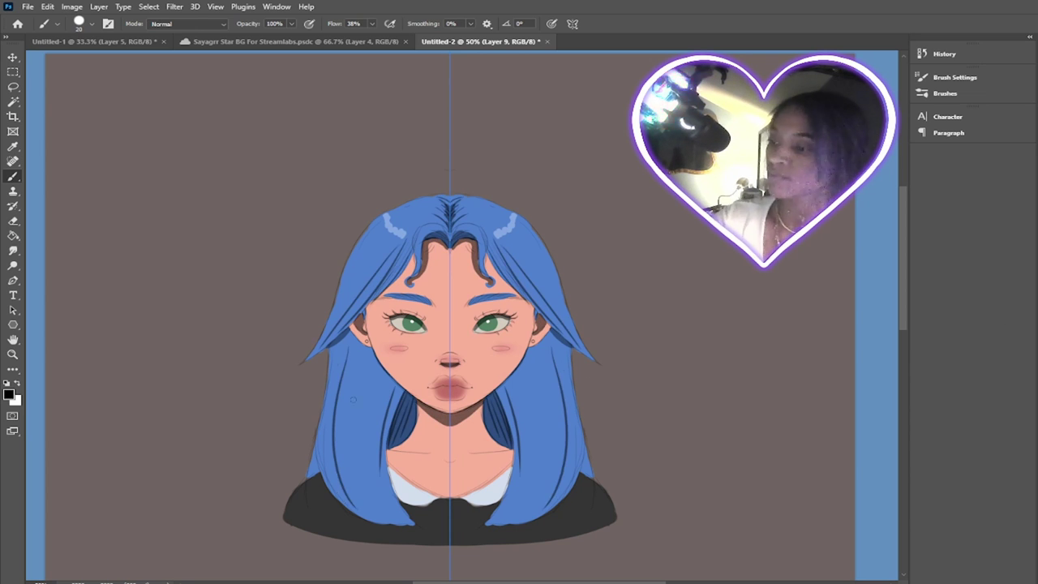
drag(506, 358, 555, 525)
Define the mouth line and lip edges in dark red and darken the pupils with black
alt+click(453, 396)
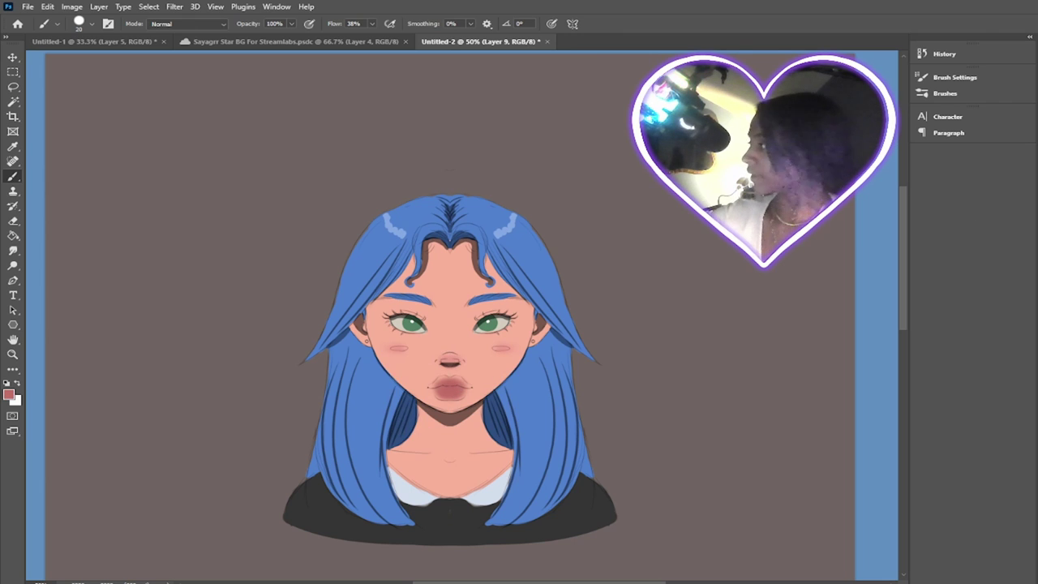
alt+click(464, 391)
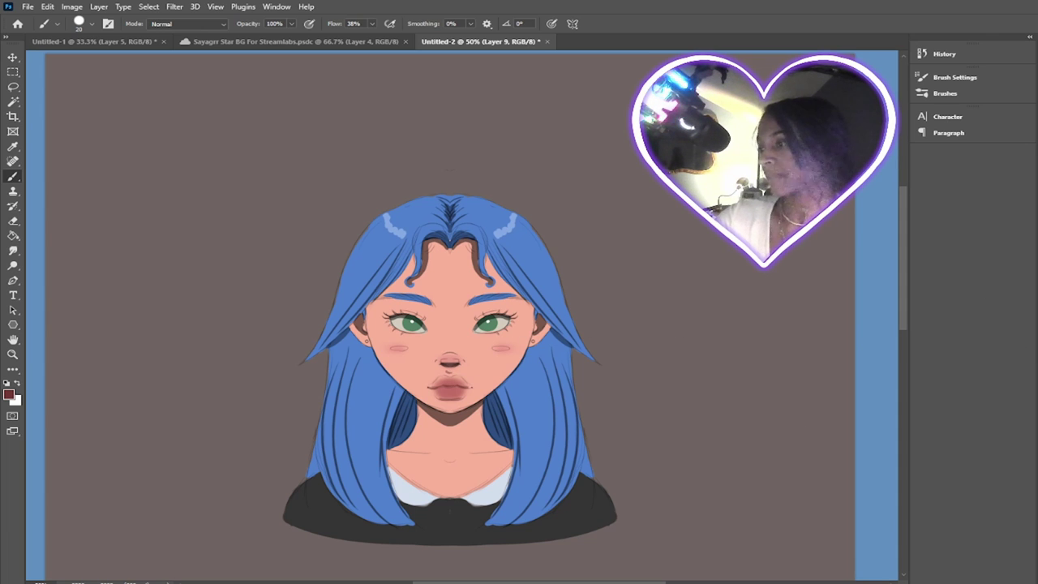
key(d)
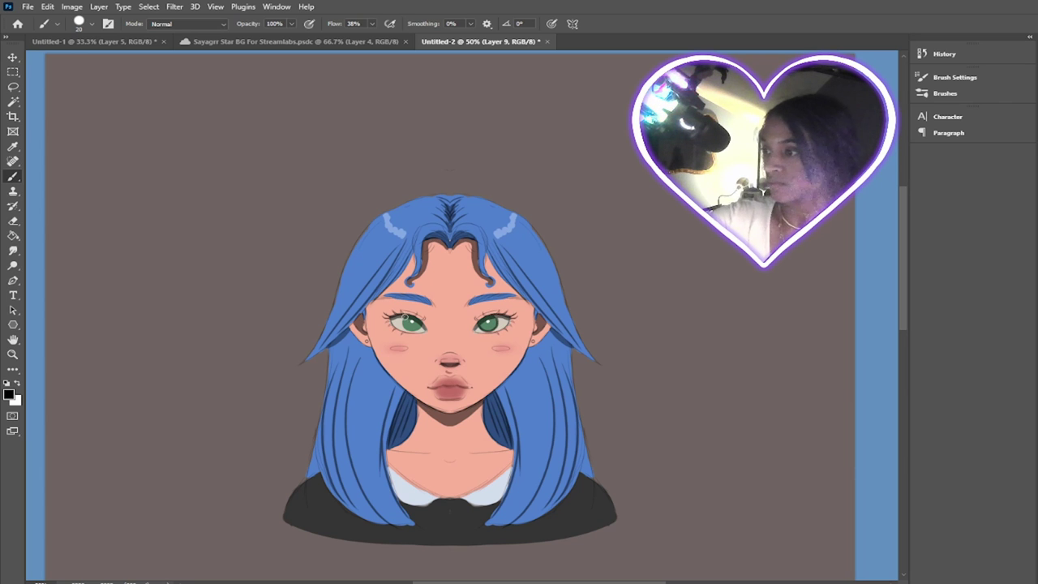
Dot a white bead necklace around the neck and add a pale highlight on the nose tip
key(x)
drag(413, 435, 485, 436)
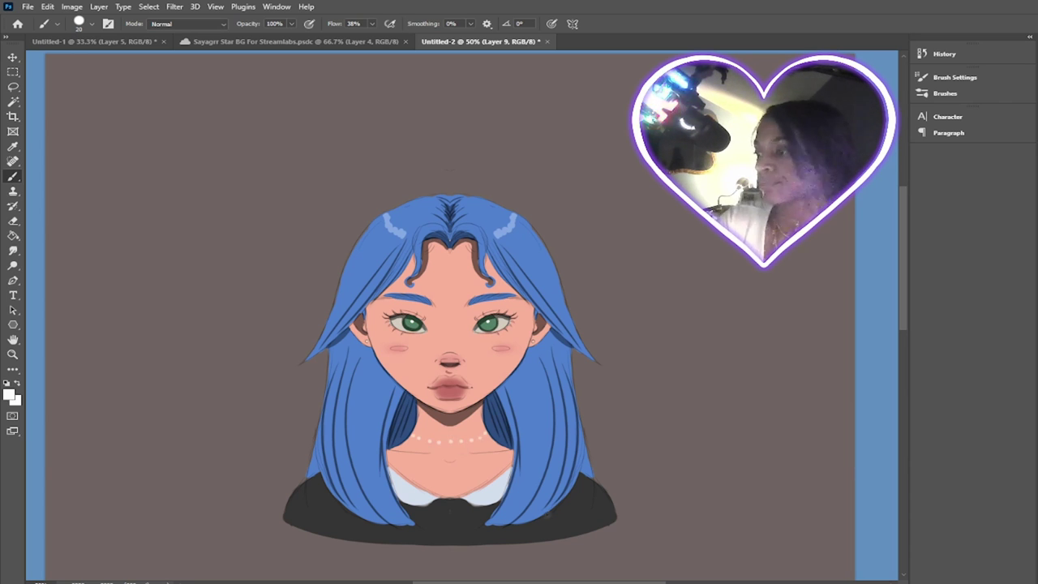
key(ctrl+plus)
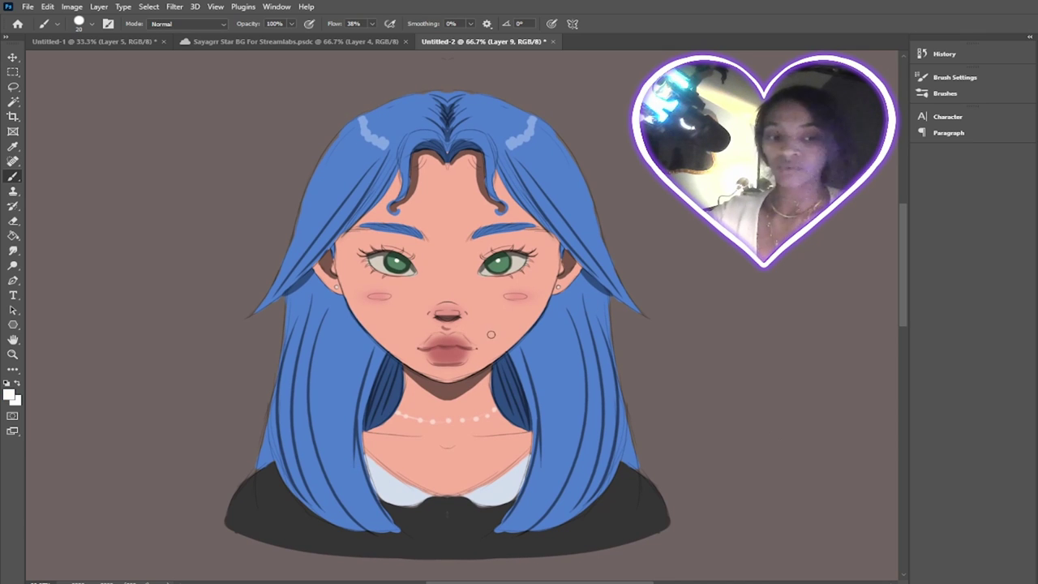
alt+click(491, 335)
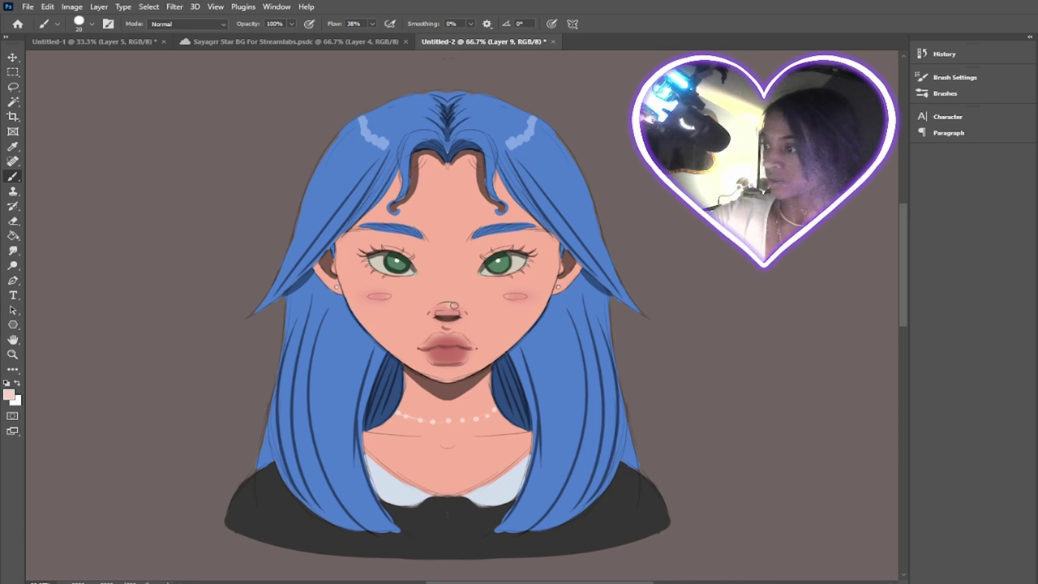
key(x)
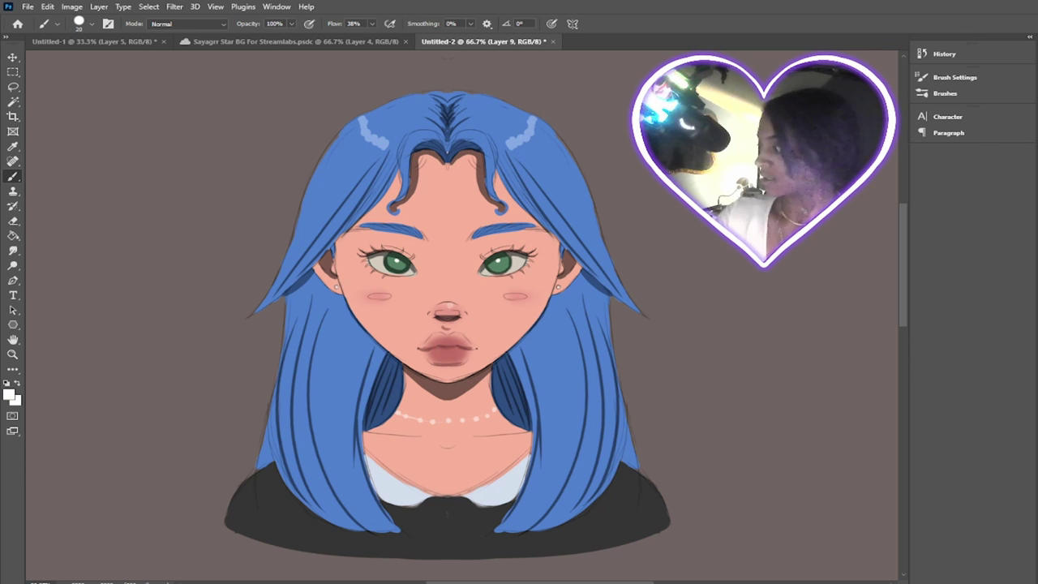
On new layers, add a pale highlight along the jaw and refine the inner eyebrow hairs, collar and hair ends
key(ctrl+shift+alt+n)
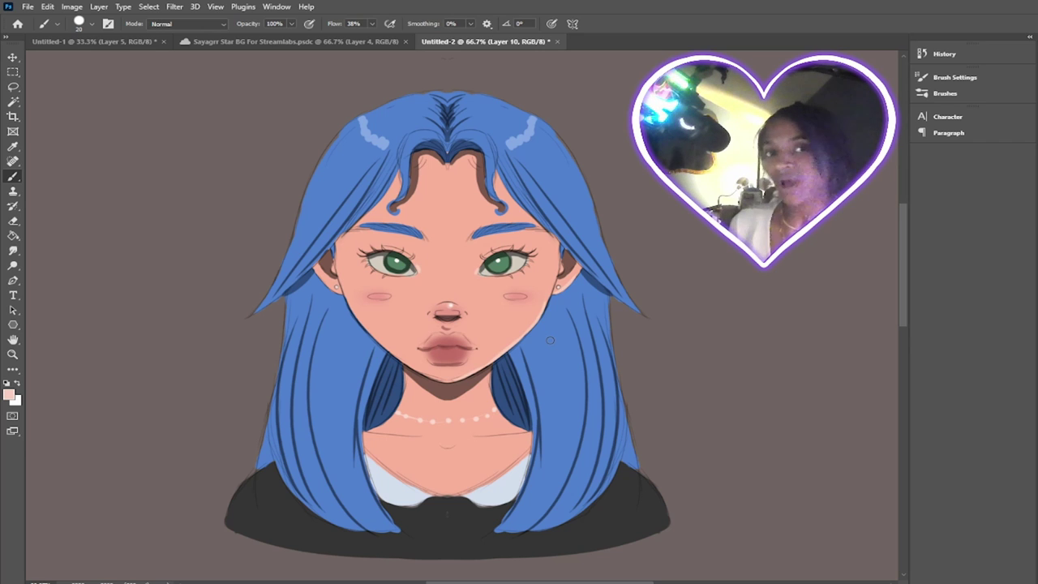
alt+click(570, 199)
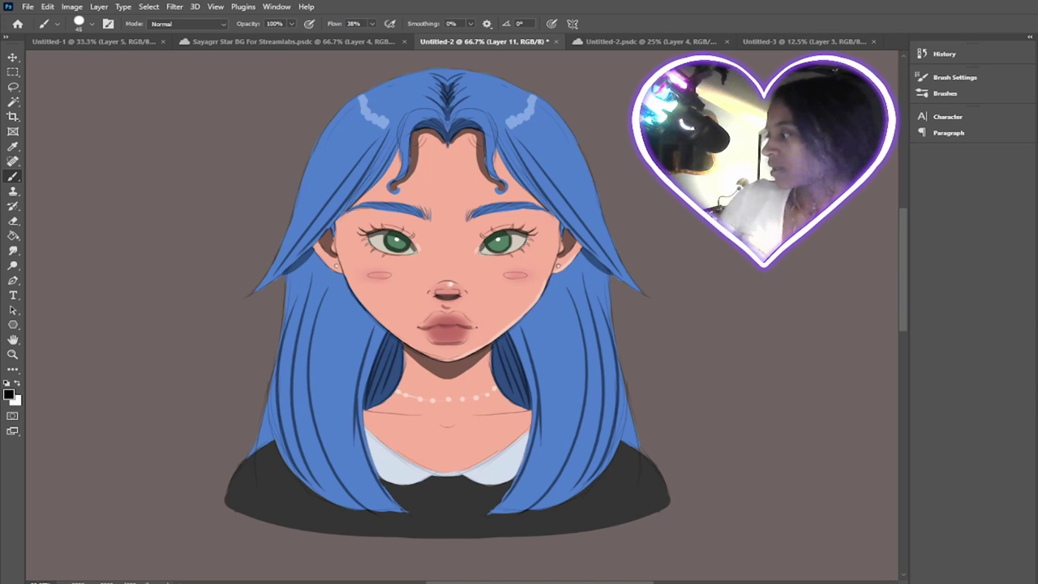
mouse_move(904, 312)
mouse_down()
mouse_move(905, 325)
mouse_move(907, 309)
mouse_up()
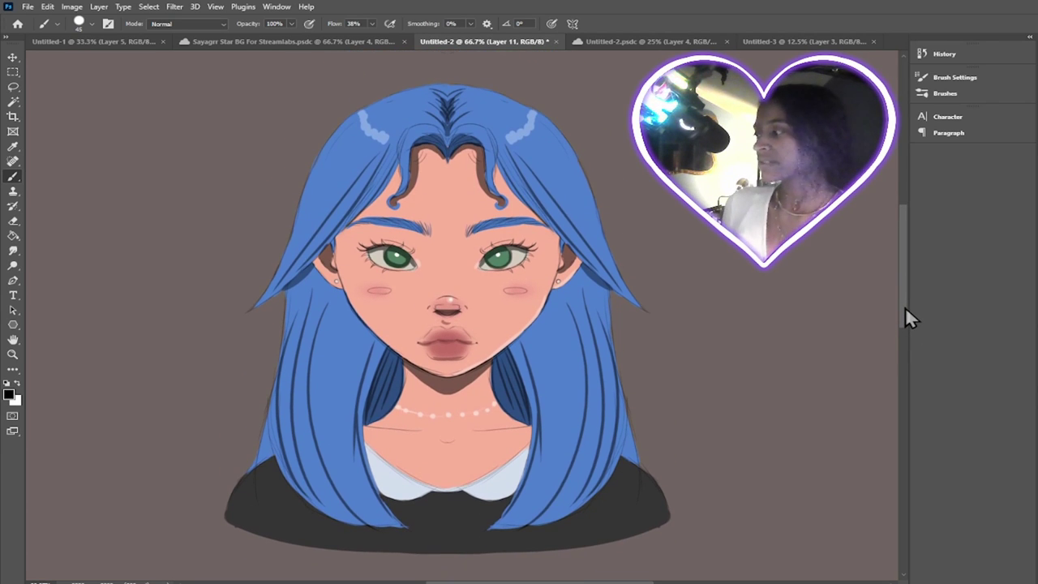